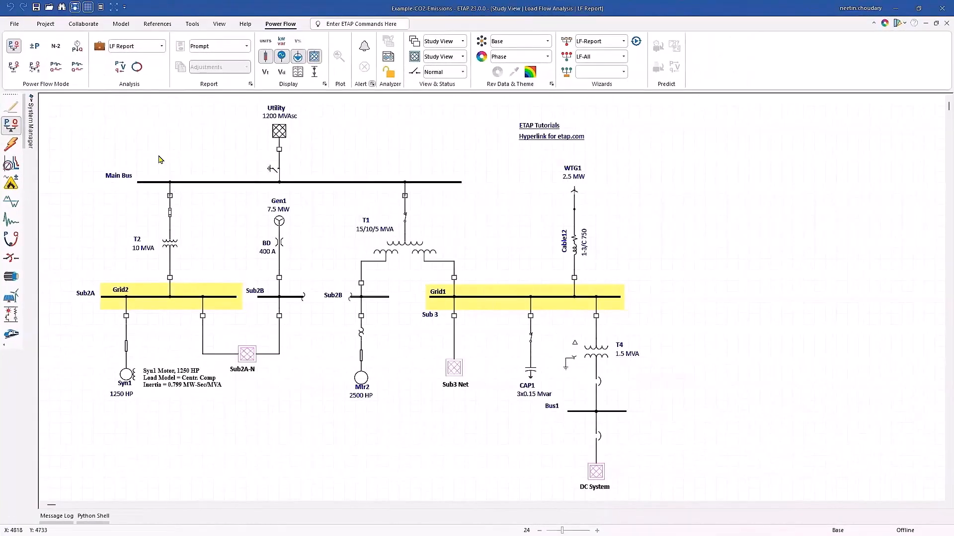
Open the Carbon (CO2) calculator, minimise the DataHub window and move the calculator aside to uncover the one-line diagram
click(192, 24)
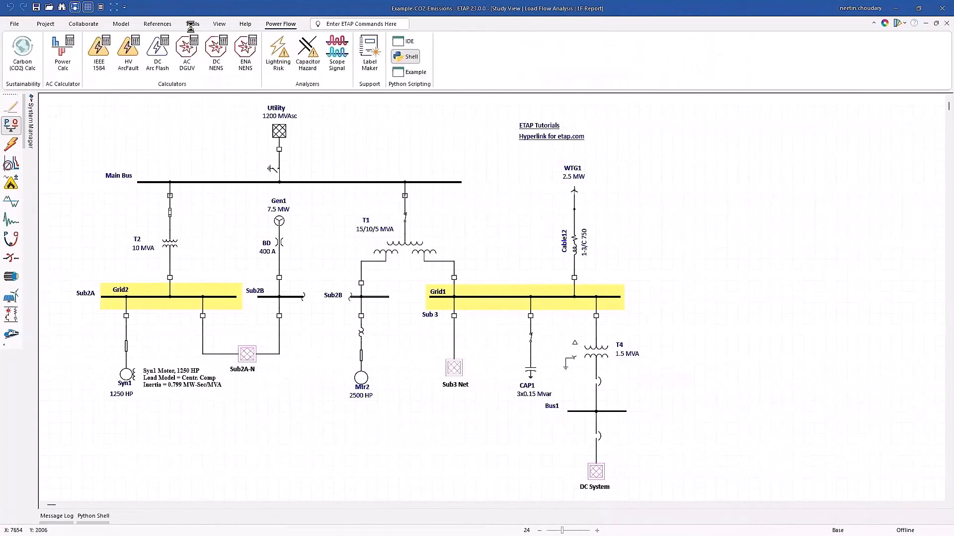
click(22, 56)
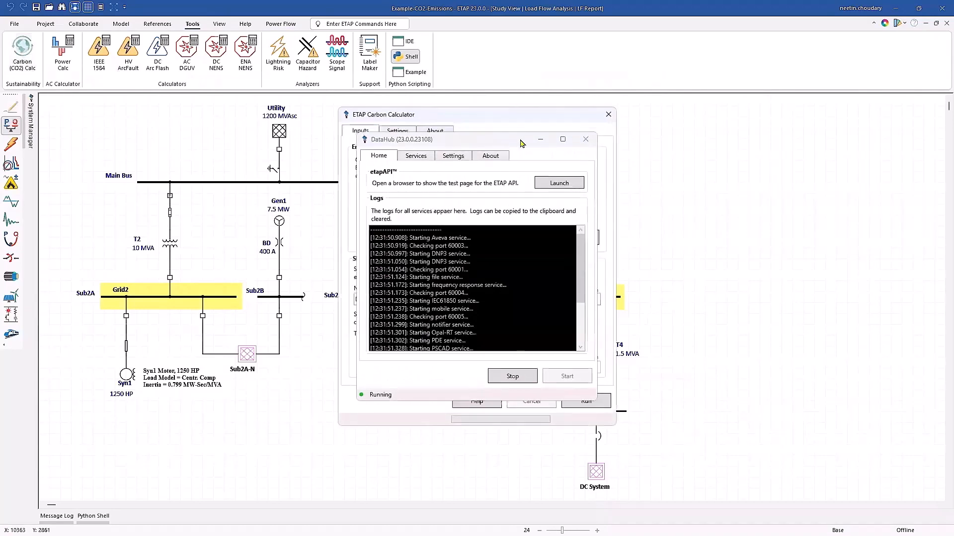
click(540, 140)
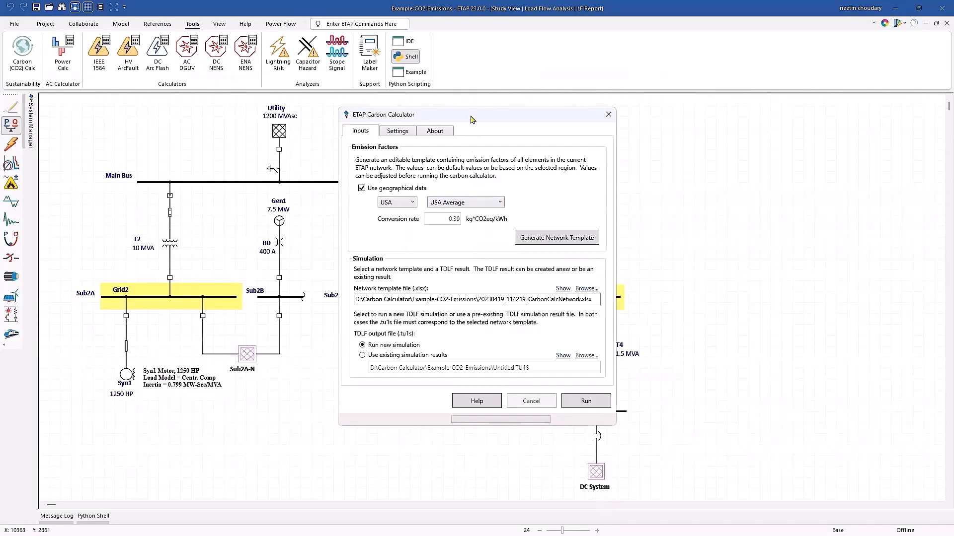
drag(491, 125, 772, 127)
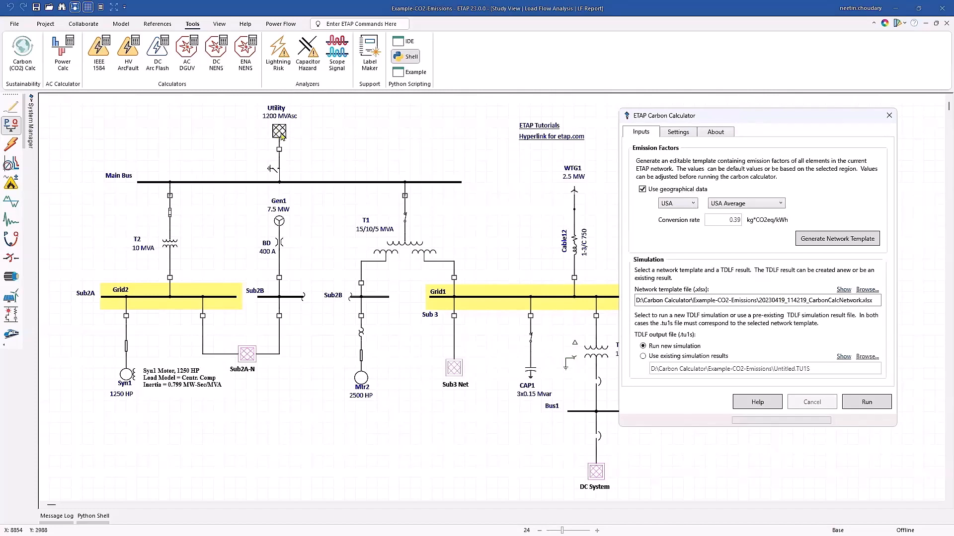
Inspect the Gen1 generator and the WTG1 wind turbine as power sources in the one-line diagram
click(281, 225)
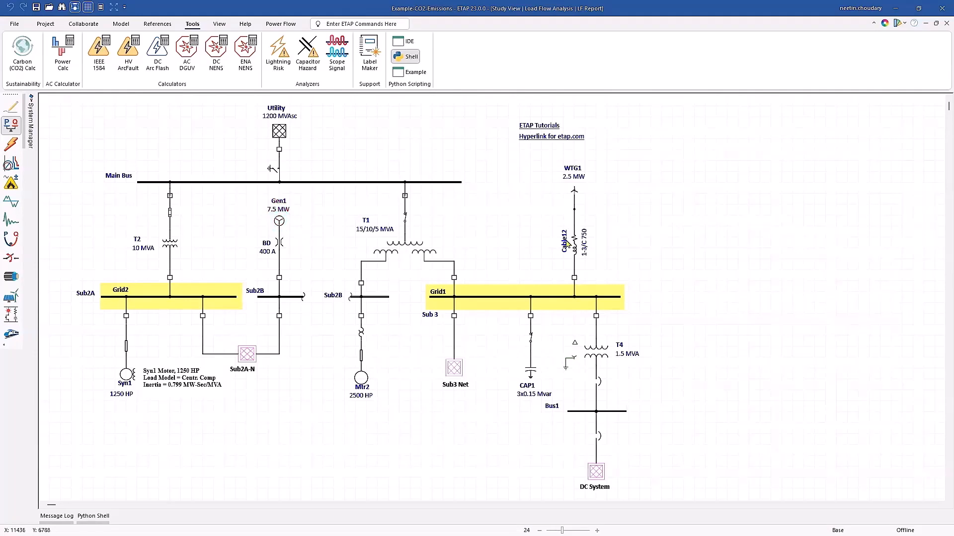
click(573, 191)
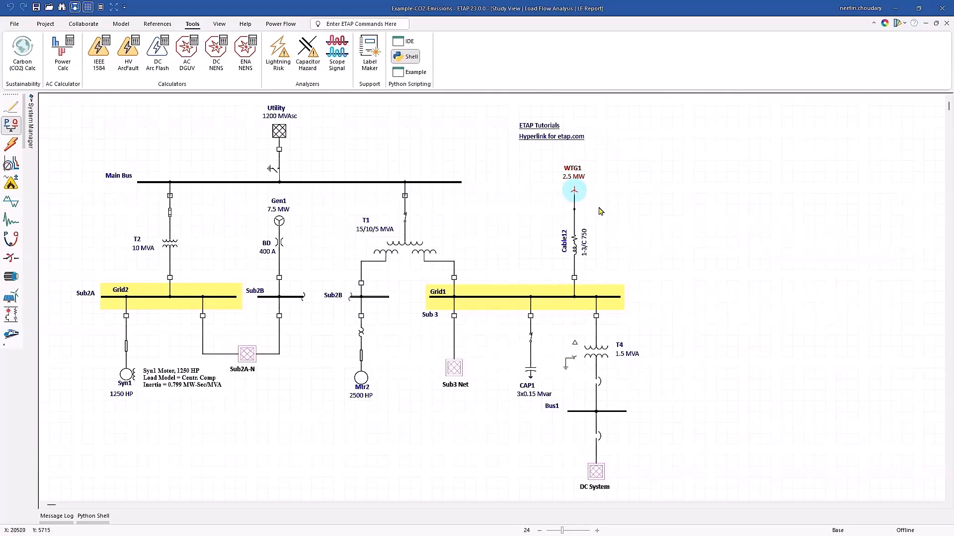
click(203, 117)
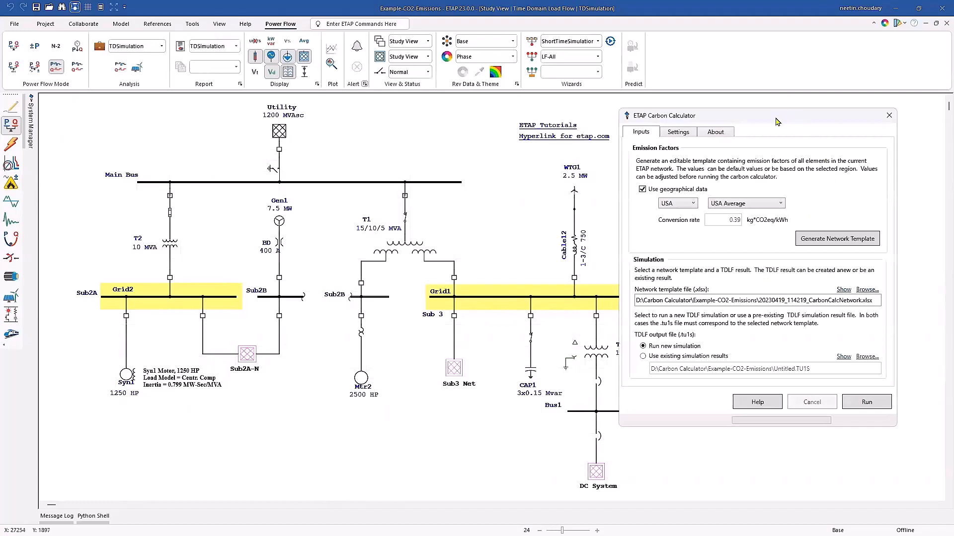
Generate a network template from the USA Average geographical emission data and agree to create the file
drag(773, 122, 756, 115)
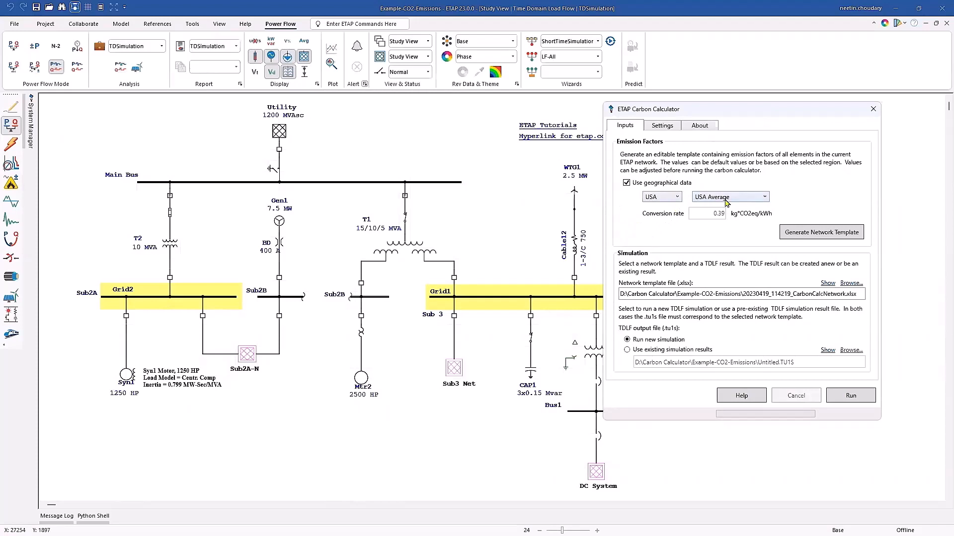
click(803, 238)
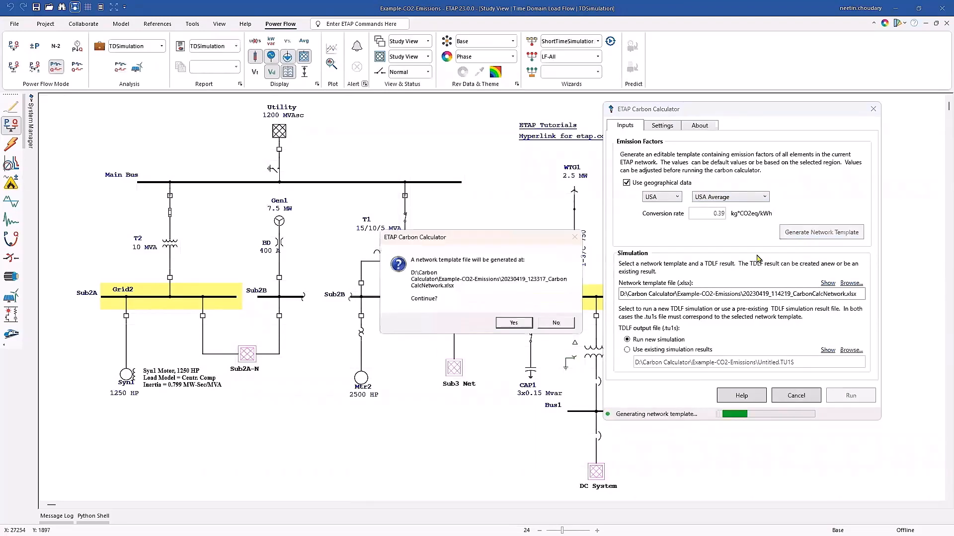
click(515, 324)
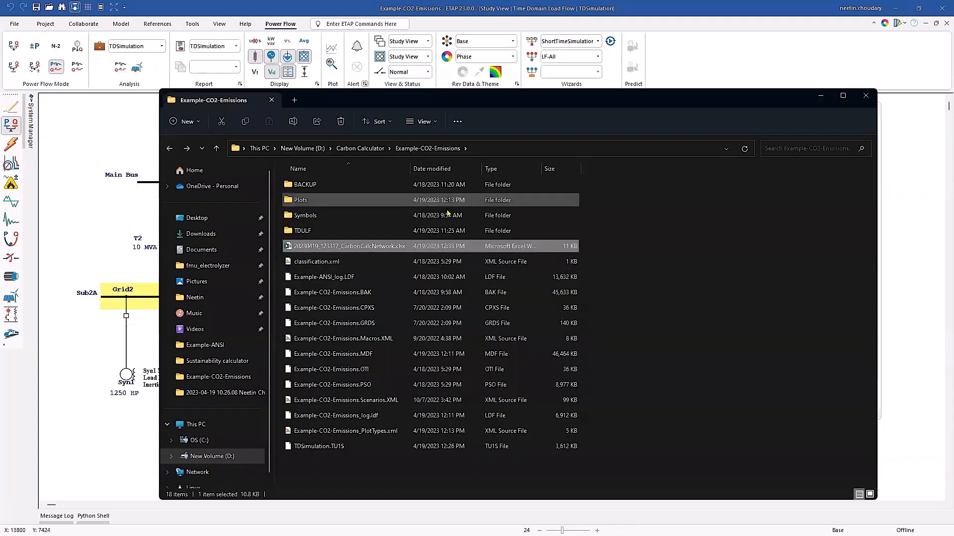
Open the generated CarbonCalcNetwork workbook and examine its Utility, Combustion Generator, WTG, PV and HV Circuit Breaker data
double_click(368, 247)
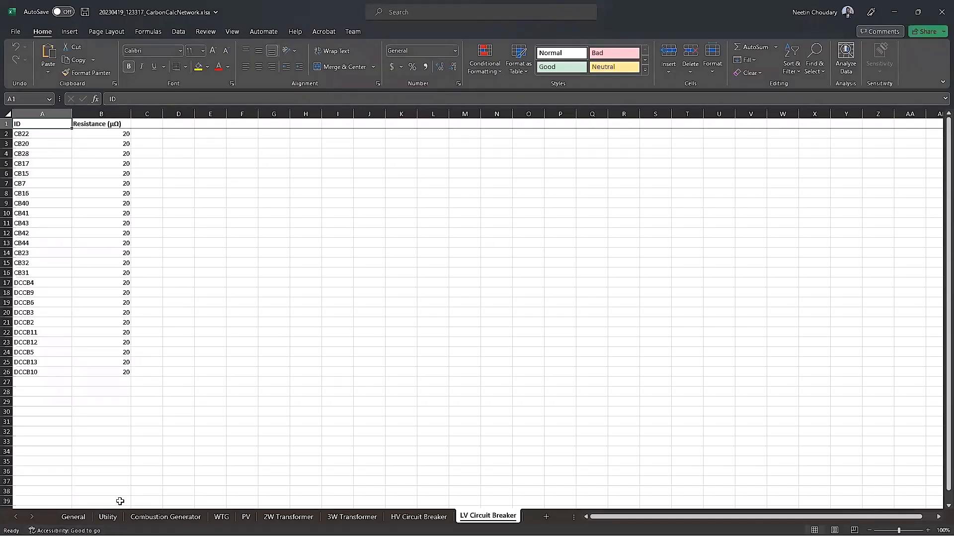
click(109, 518)
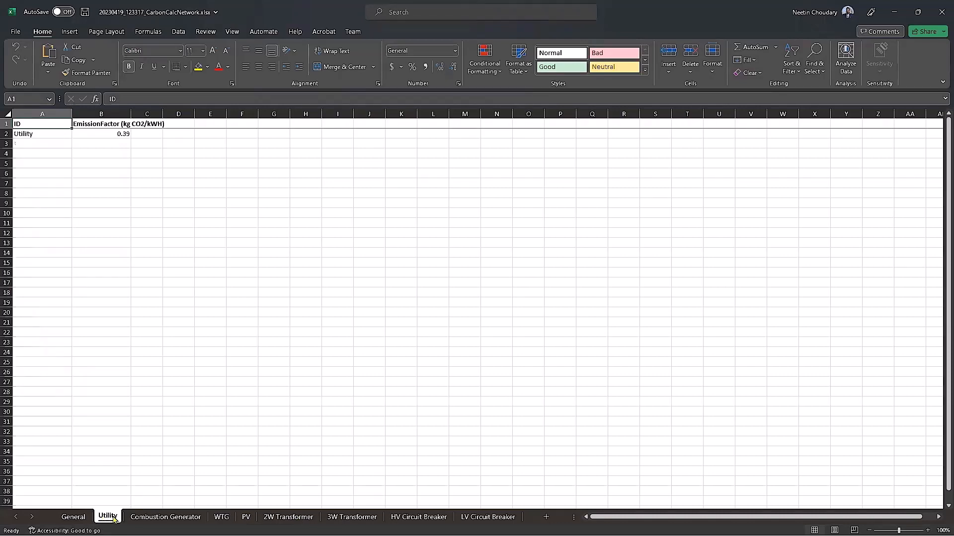
click(160, 519)
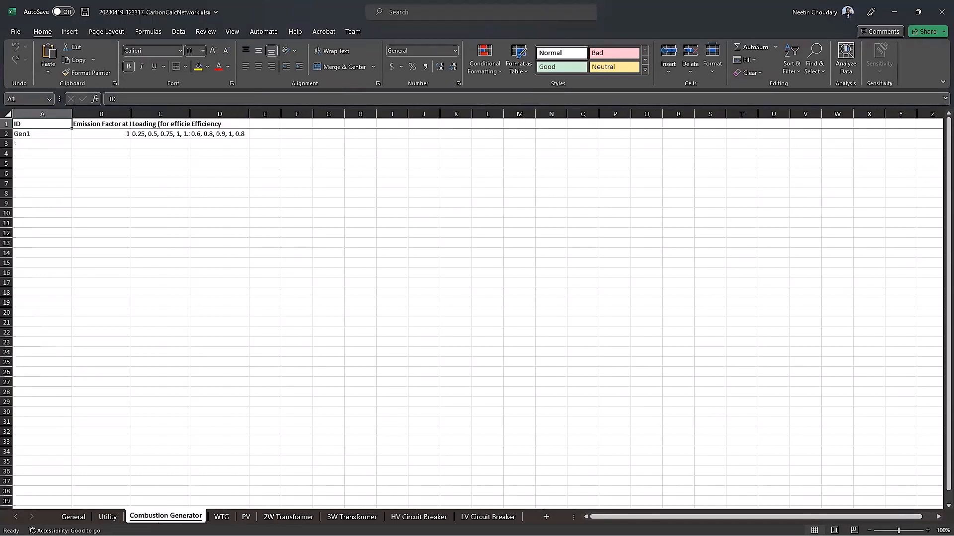
click(221, 517)
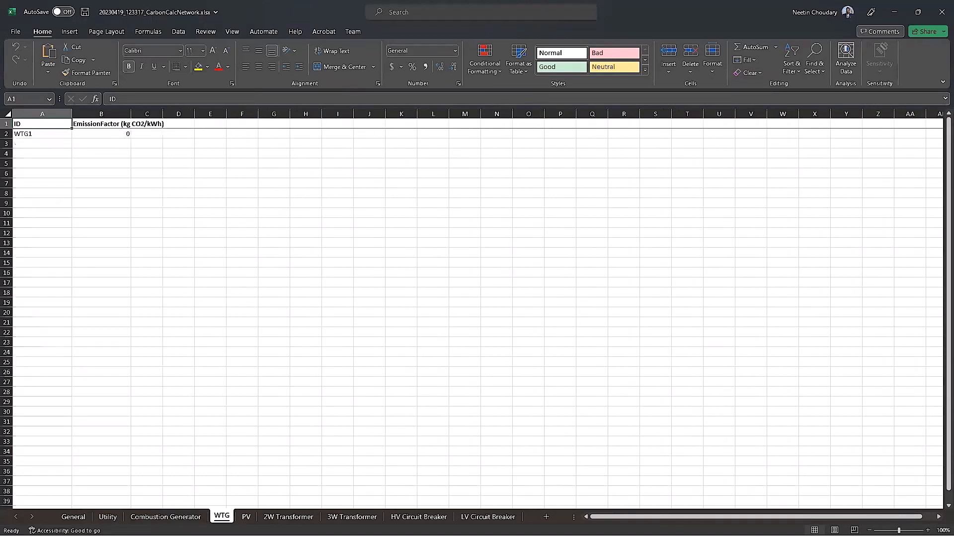
click(246, 517)
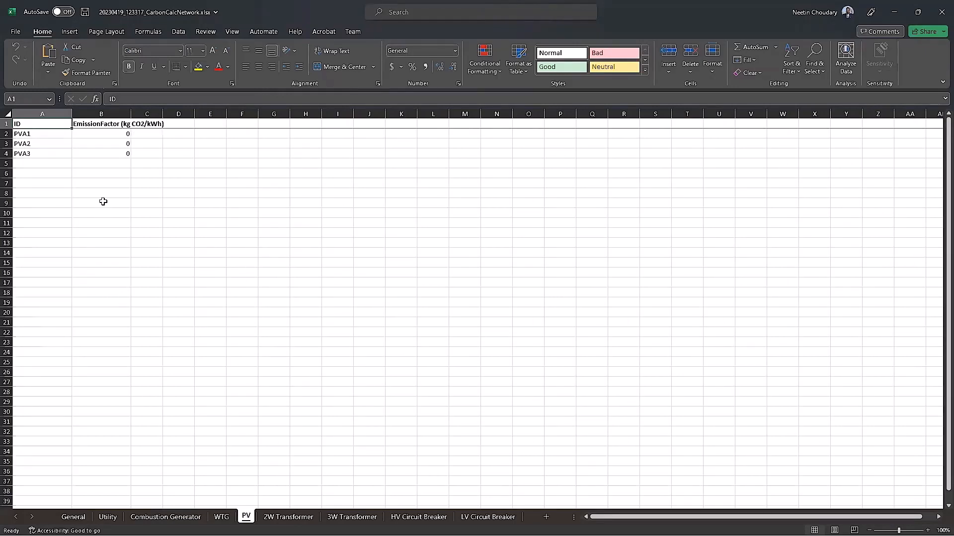
click(113, 517)
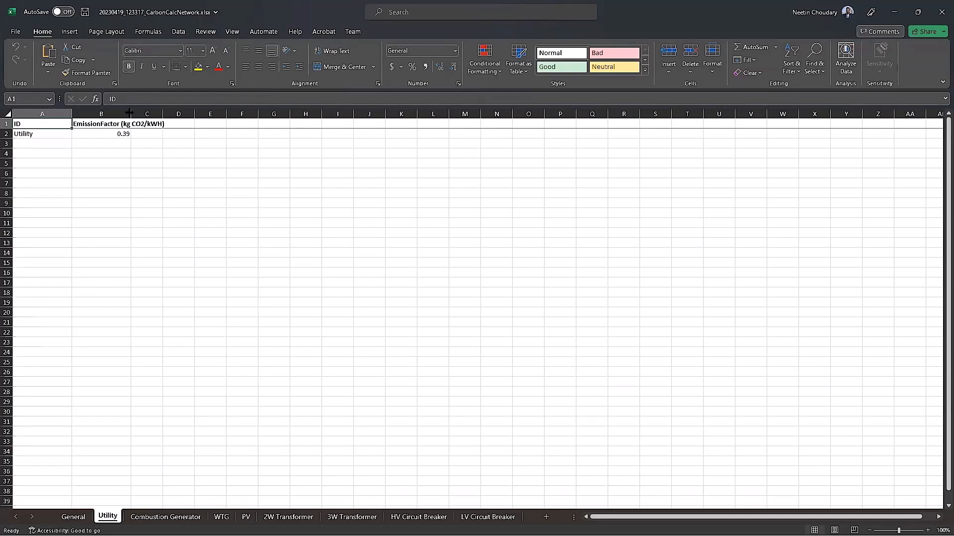
click(419, 517)
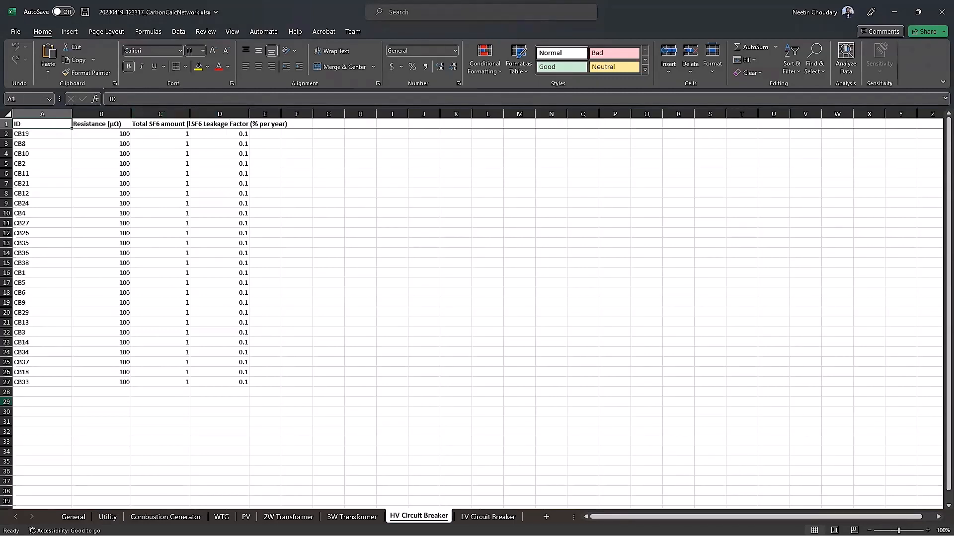
Recheck the WTG and PV emission factors, close the template workbook and minimise the project folder
key(alt+Tab)
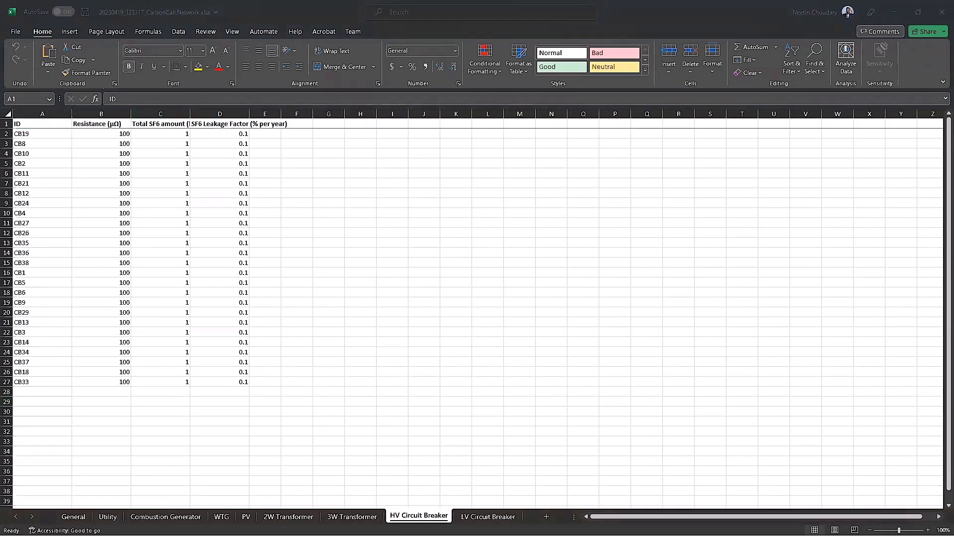
key(alt+Tab)
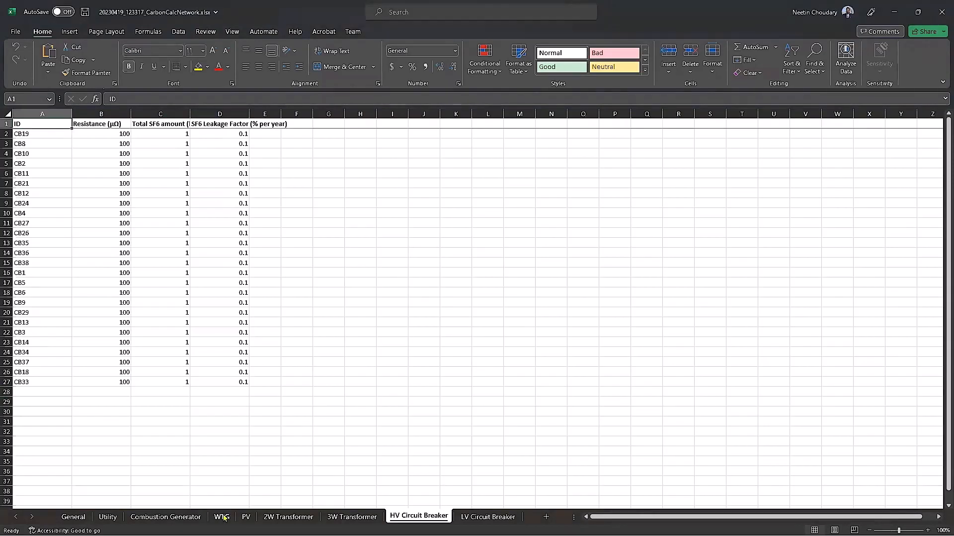
click(222, 517)
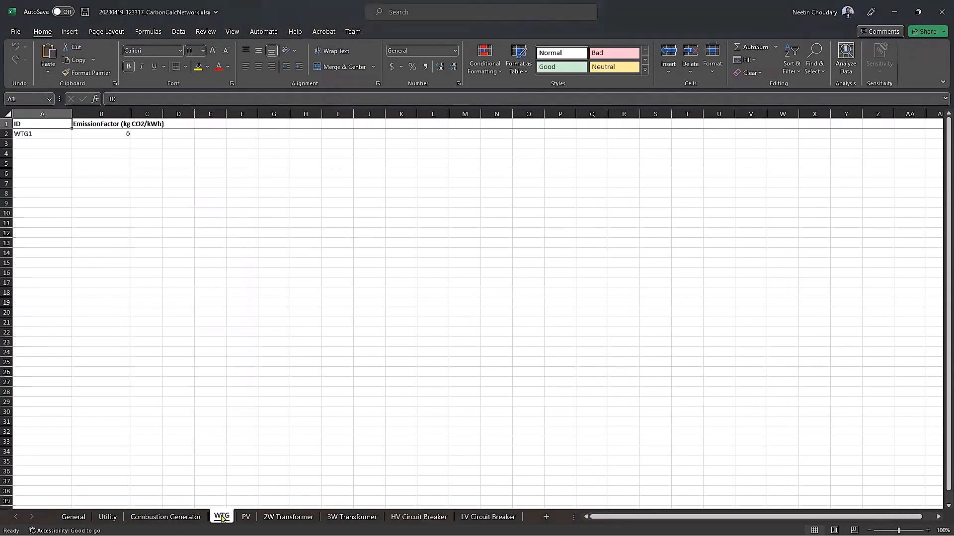
click(239, 518)
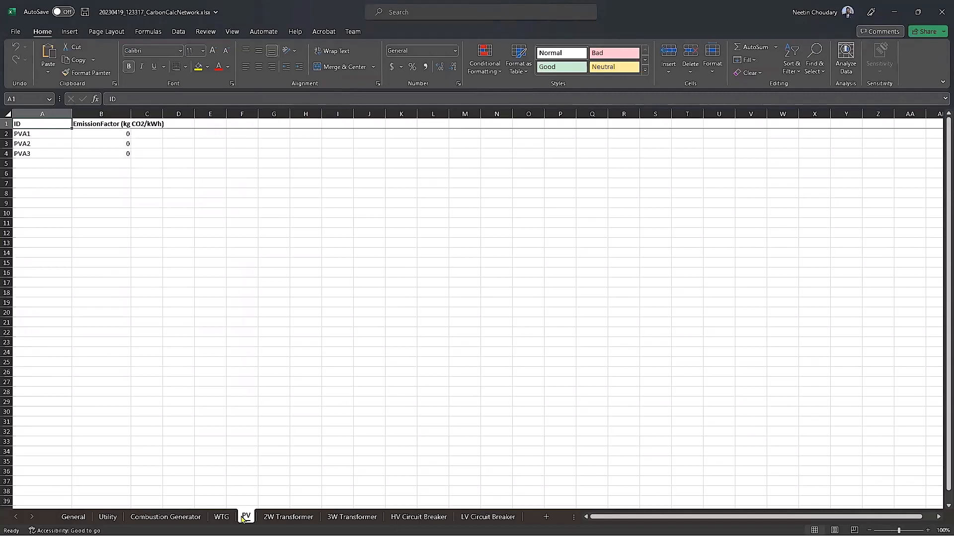
click(213, 361)
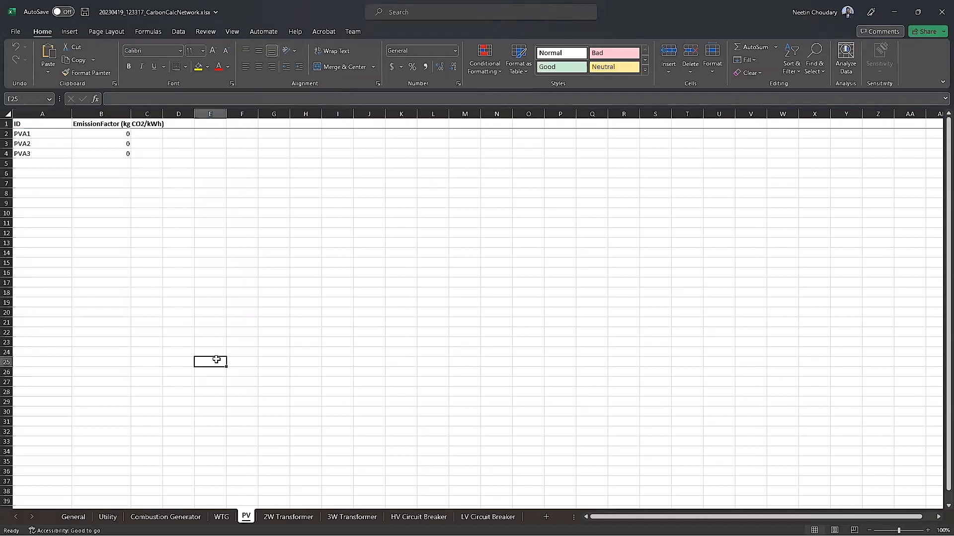
click(940, 20)
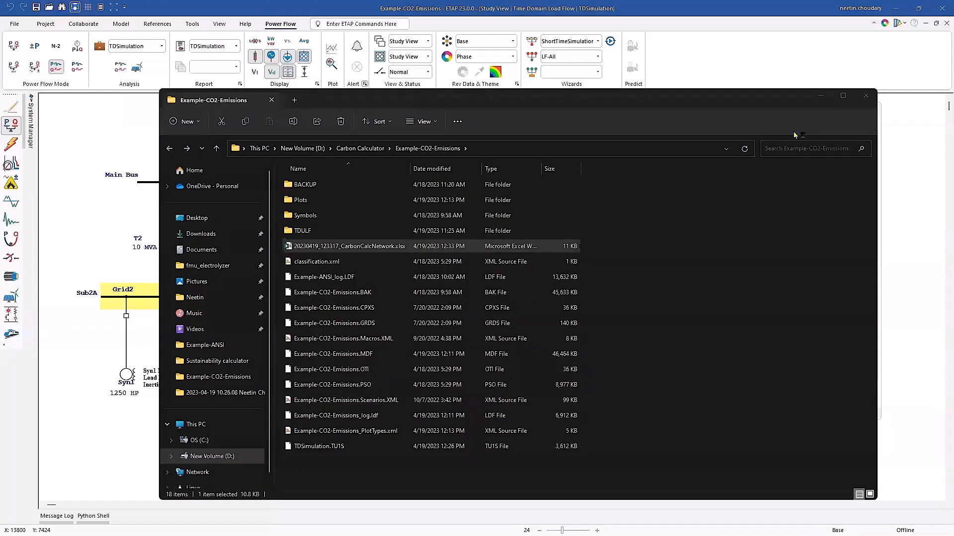
click(819, 96)
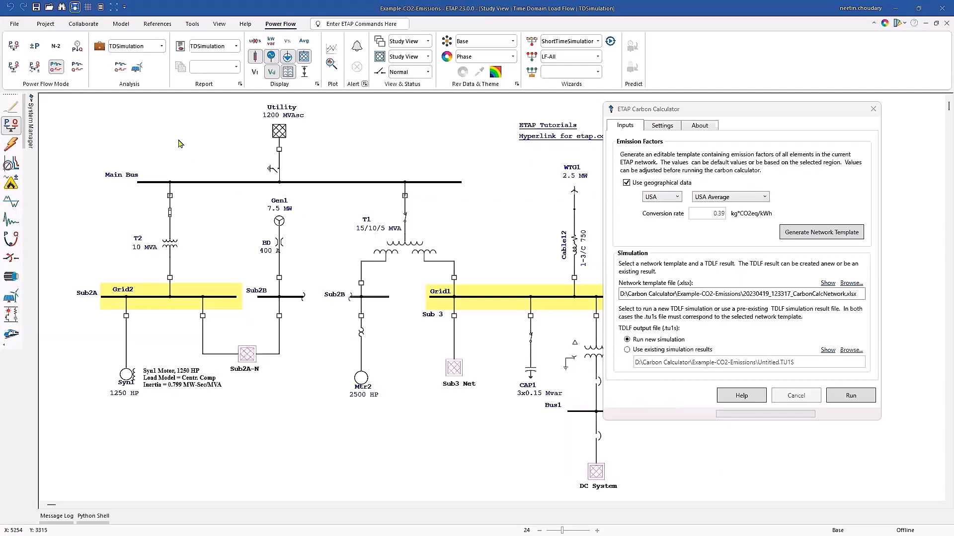
Review the TDSimulation study case's time series range, time step and external data path, and cancel the dialog
click(100, 47)
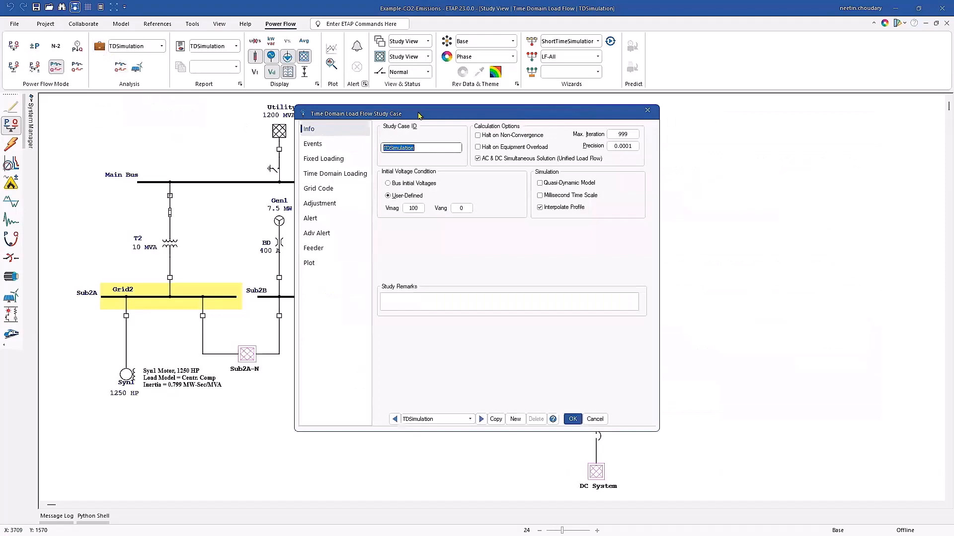
drag(419, 116, 650, 123)
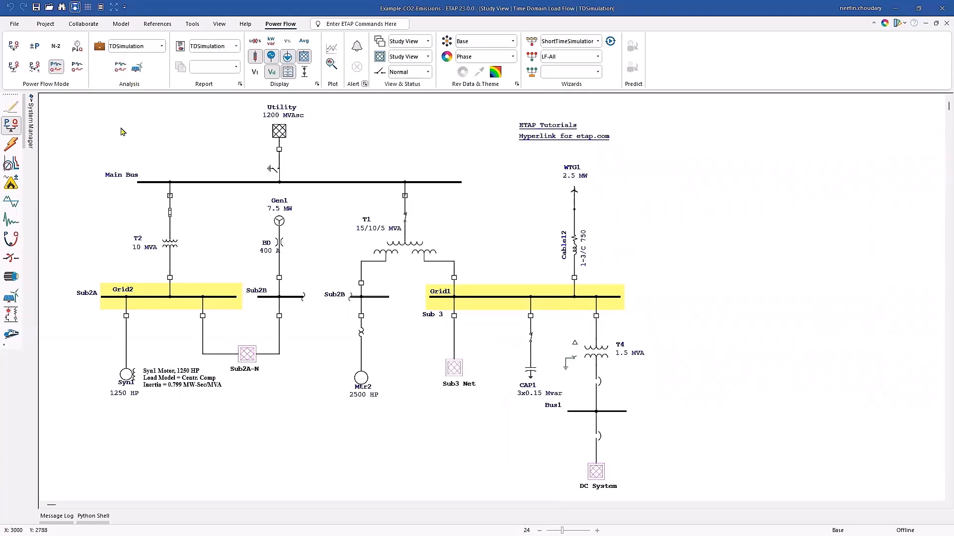
click(99, 46)
click(332, 177)
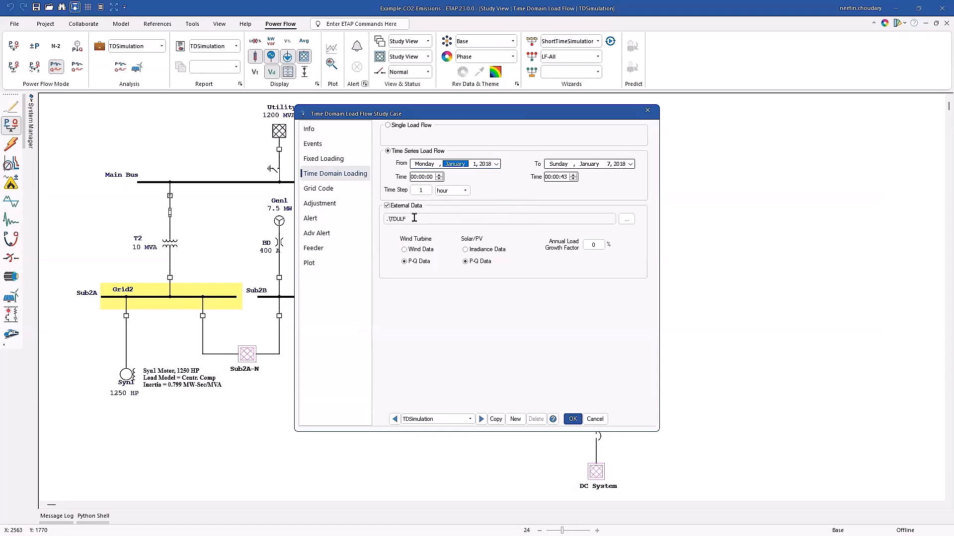
click(594, 419)
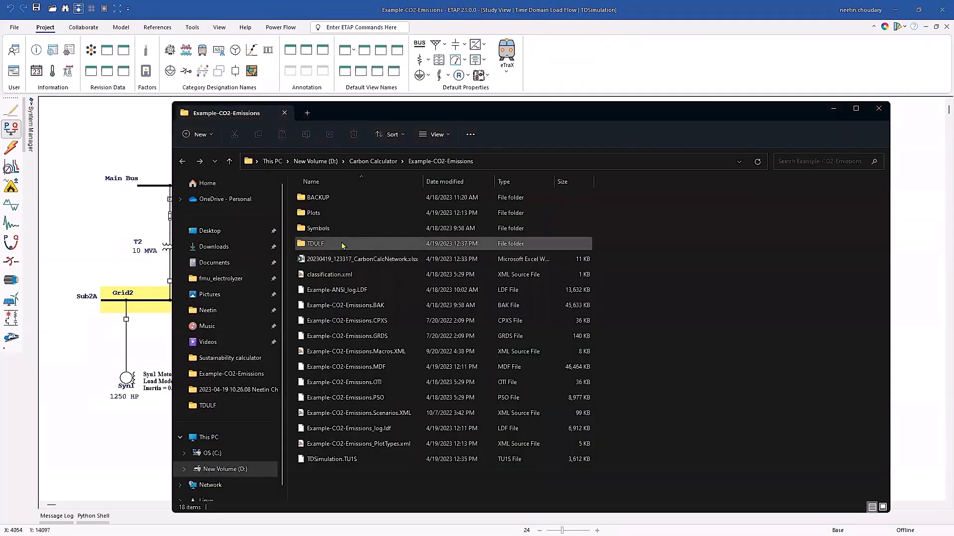
Open Gen1.xlsx from the project's TDULF folder and go to the beginning of its hourly data
double_click(341, 244)
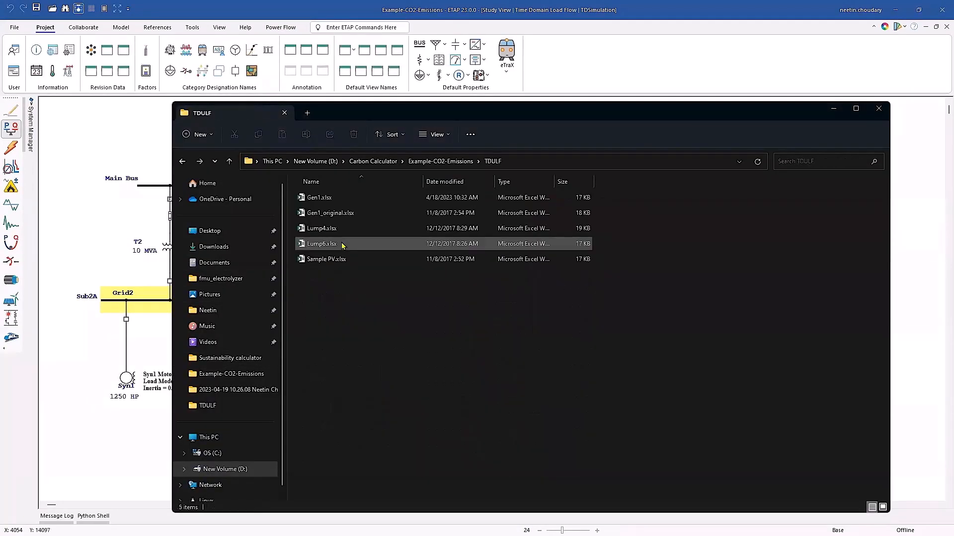
double_click(350, 198)
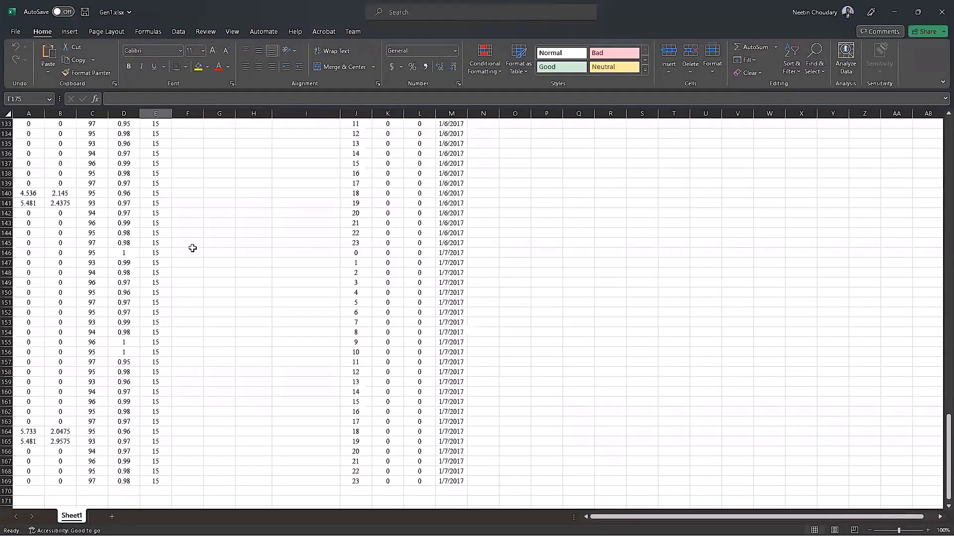
scroll(192, 248, up, 20)
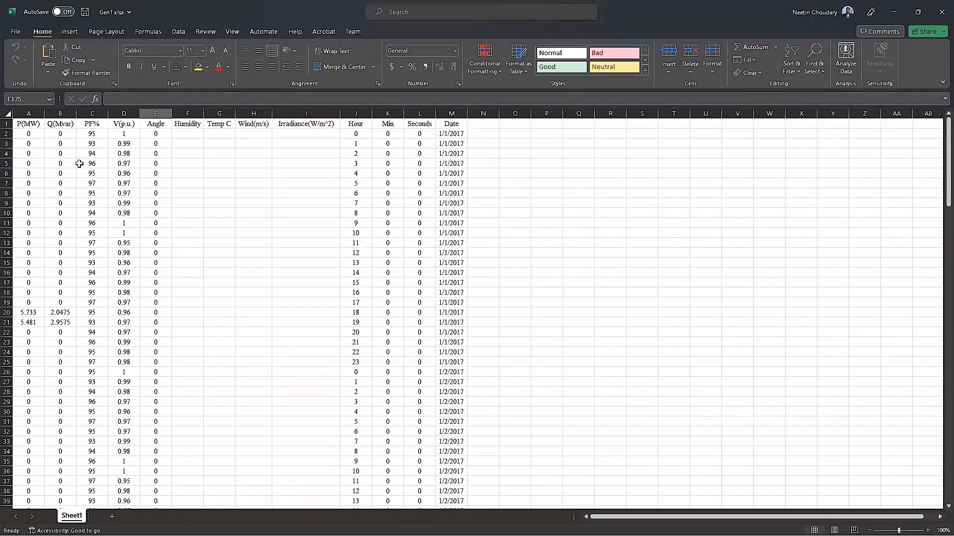
Plot the P(MW) column as a scatter chart with smooth lines and place it beside the Date column
click(29, 113)
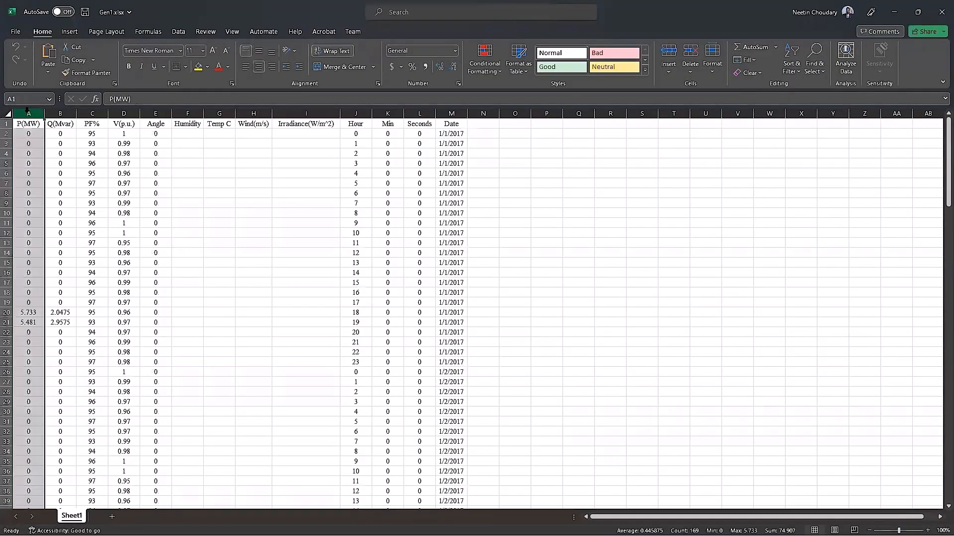
click(69, 32)
click(456, 73)
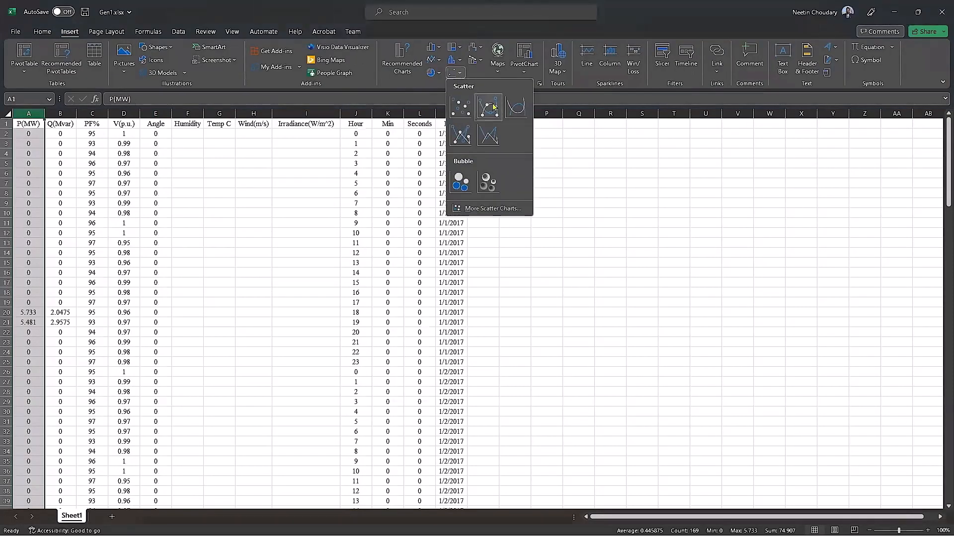
click(515, 113)
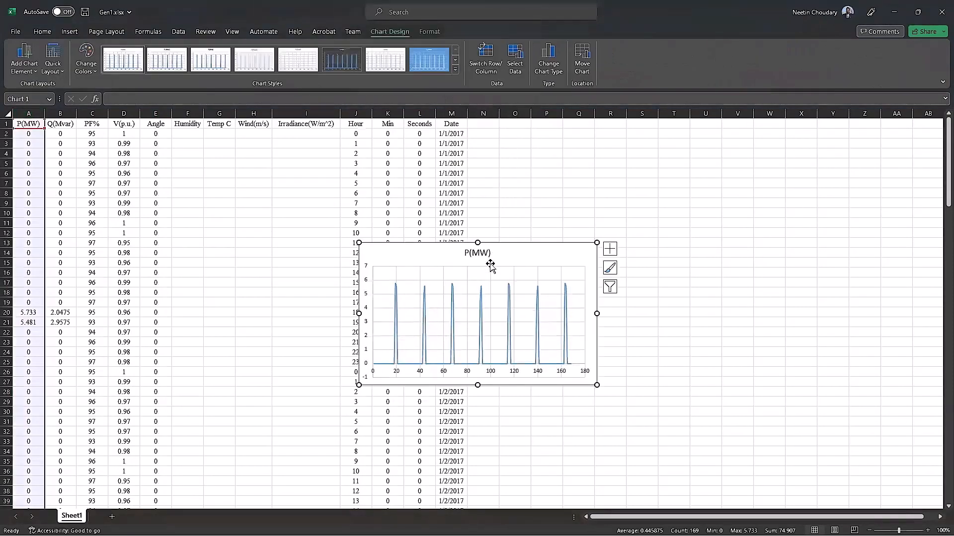
drag(510, 255, 645, 145)
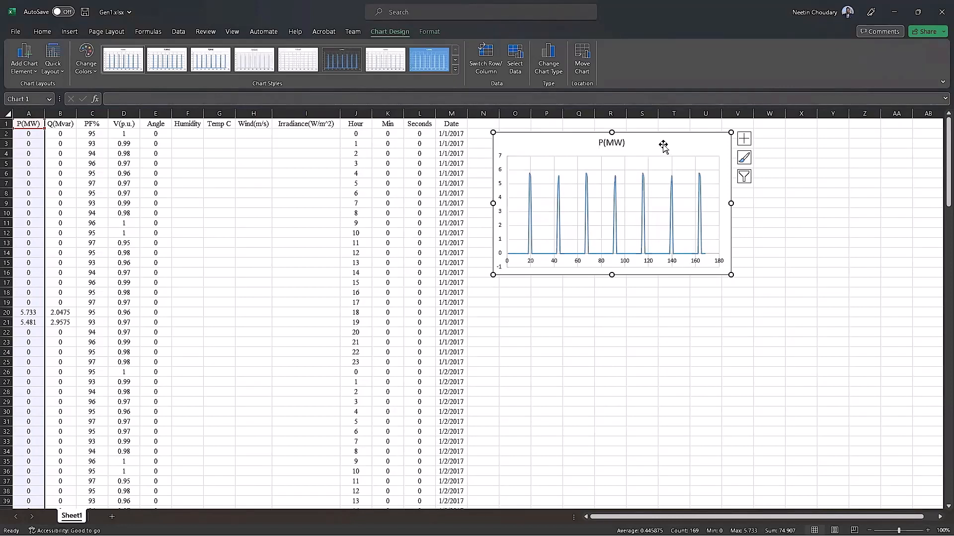
Close Gen1.xlsx without saving the changes and minimise the TDULF folder
click(935, 17)
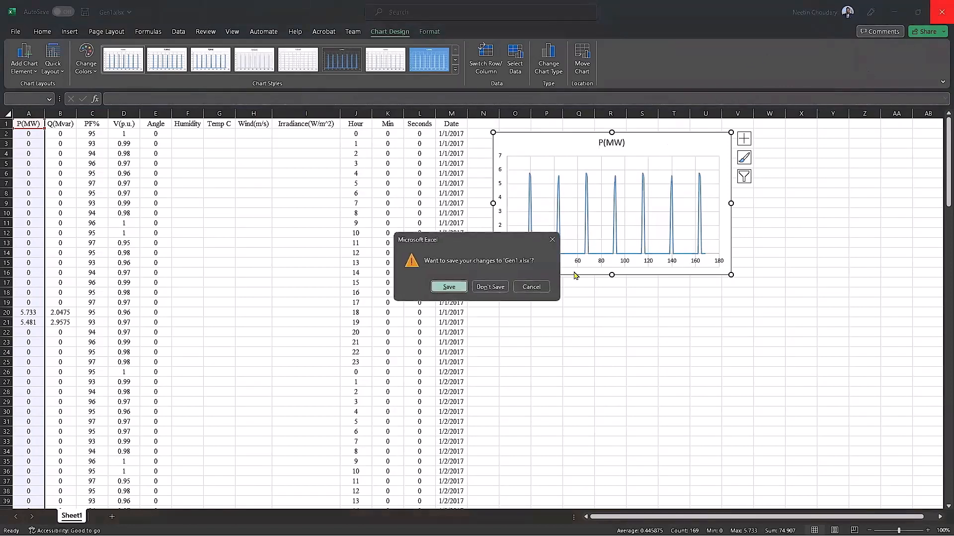
click(494, 287)
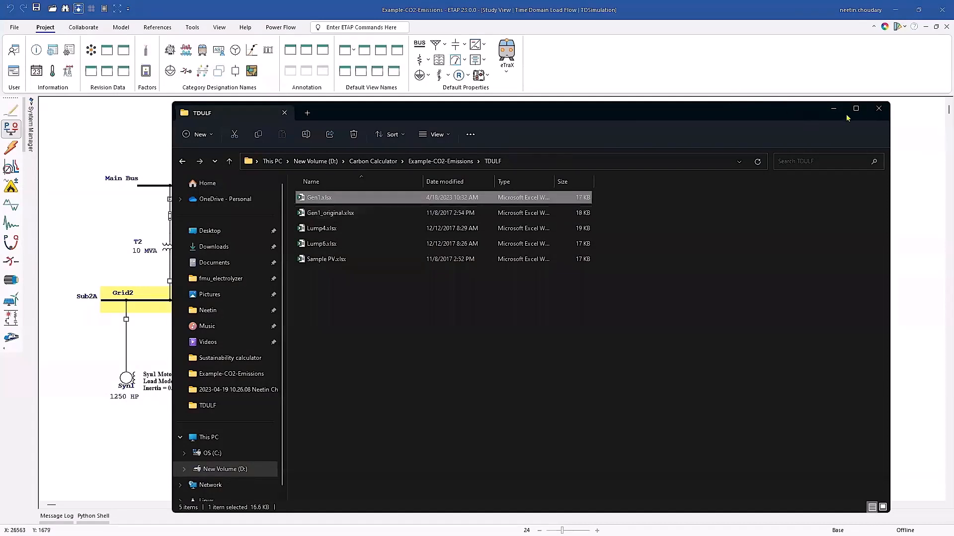
click(832, 109)
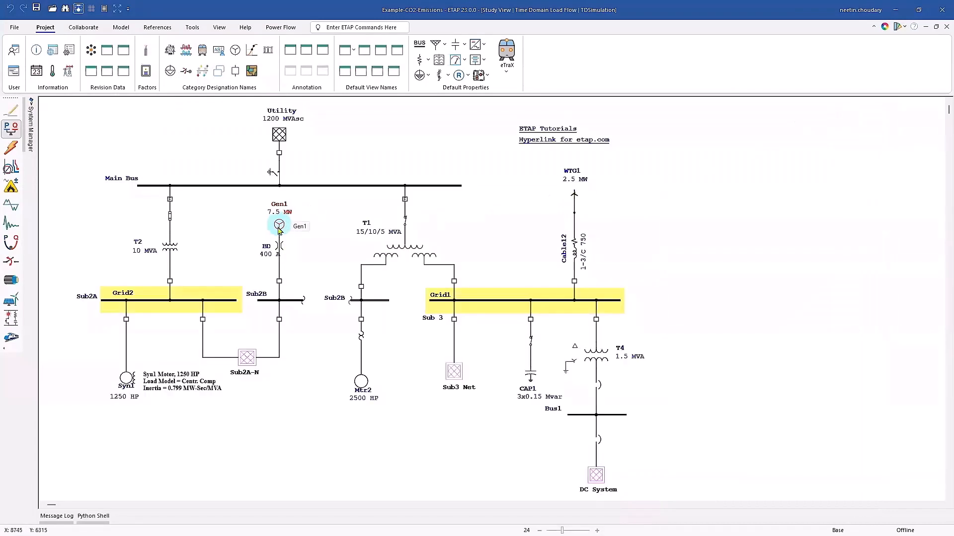
Run the time domain load flow with the TDSimulation study case and plot the Utility's Active Power (Phase A)
click(281, 27)
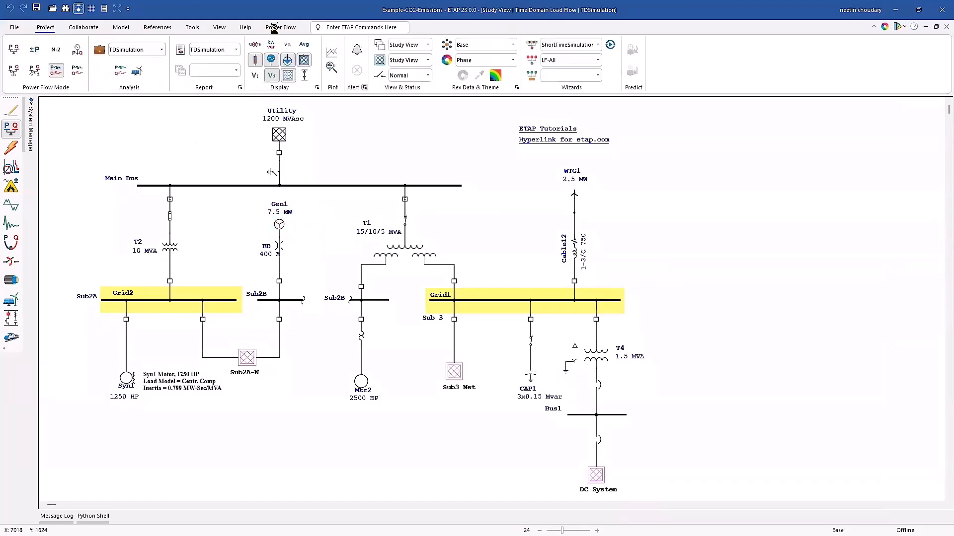
click(124, 75)
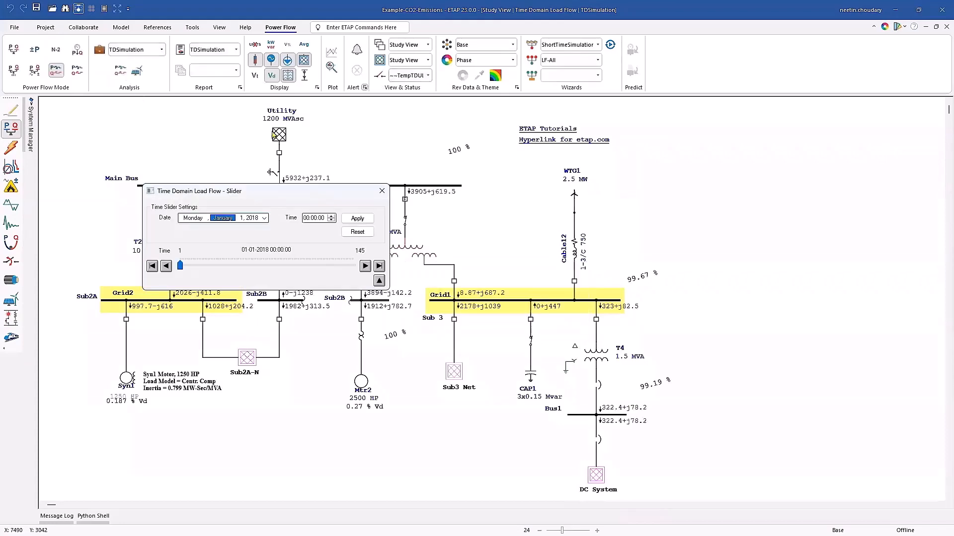
click(331, 52)
click(348, 101)
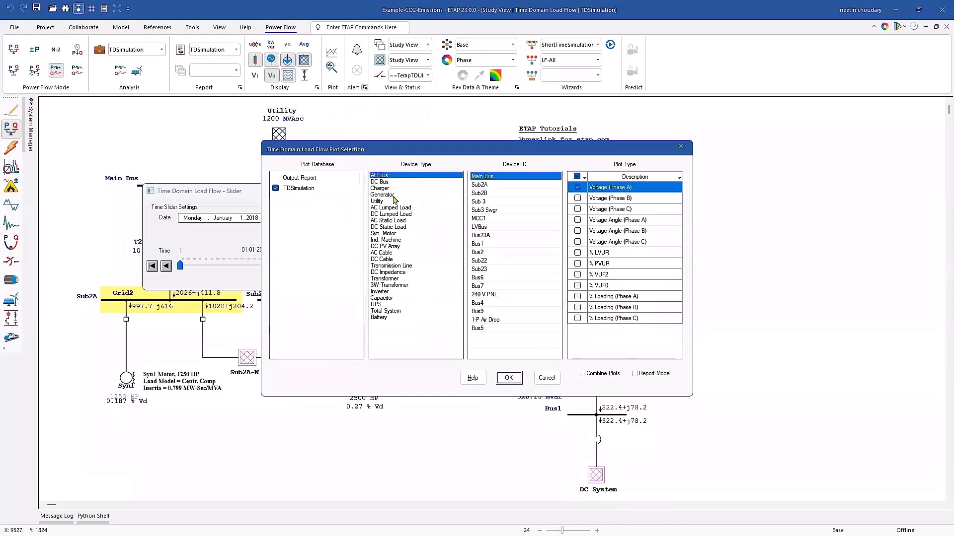
click(386, 201)
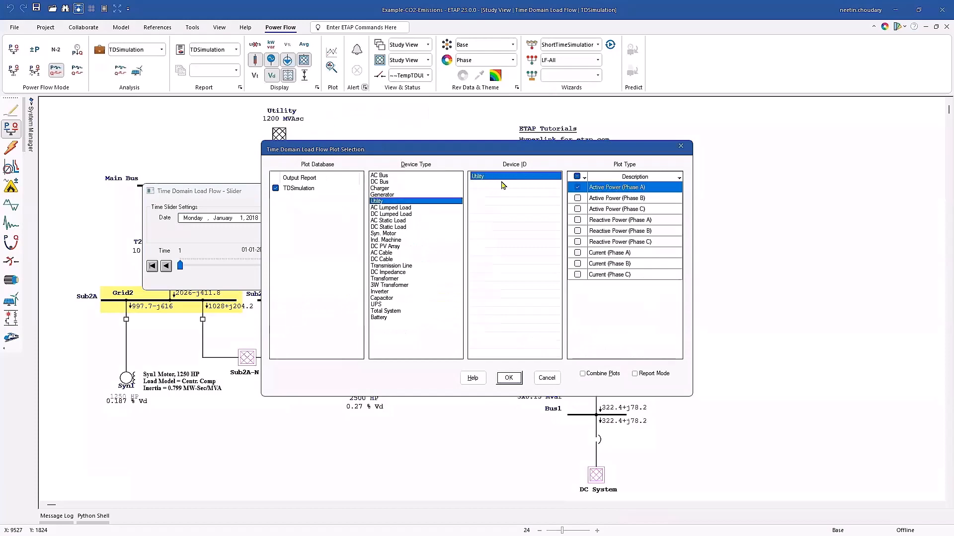
click(508, 378)
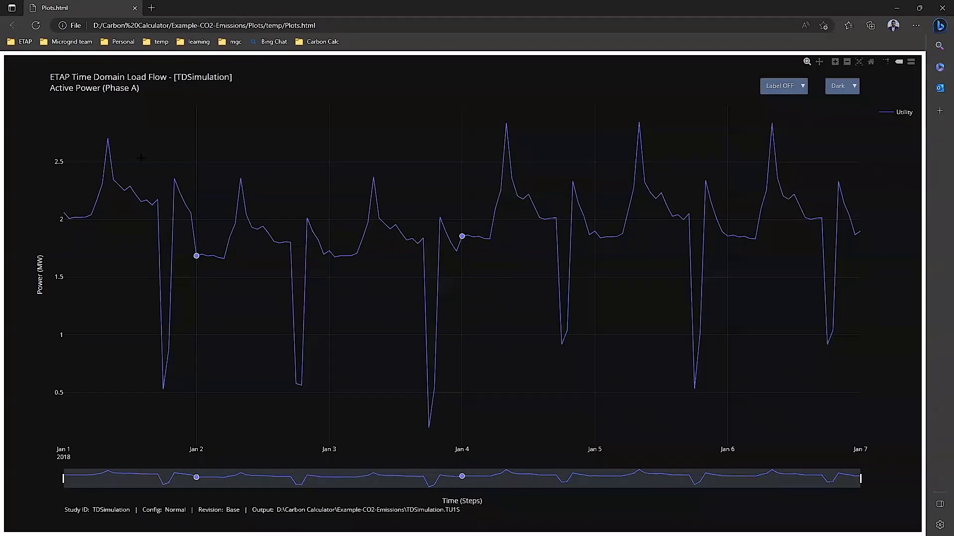
Zoom into the Utility power dip on the evening of January 1, inspect its start and lowest point, and minimise the browser
drag(141, 158, 191, 405)
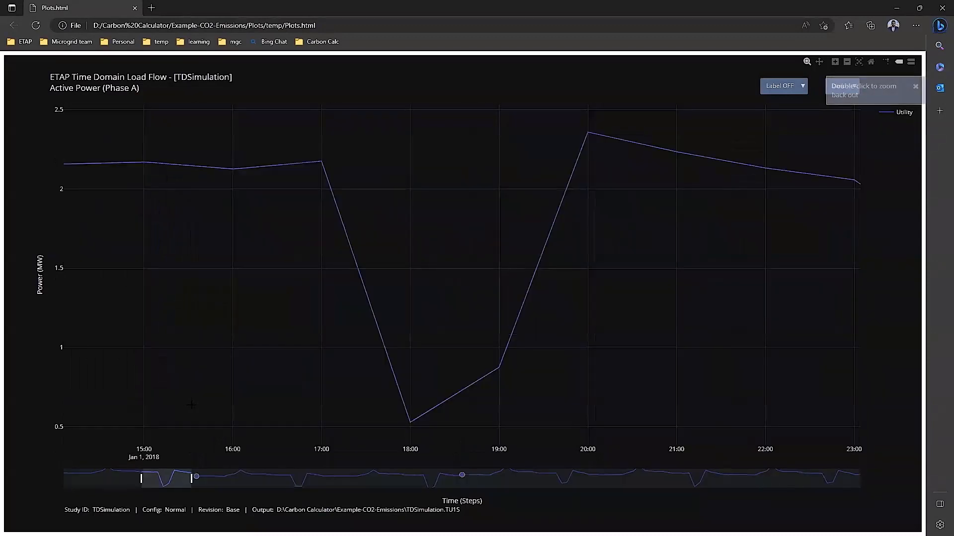
mouse_move(324, 166)
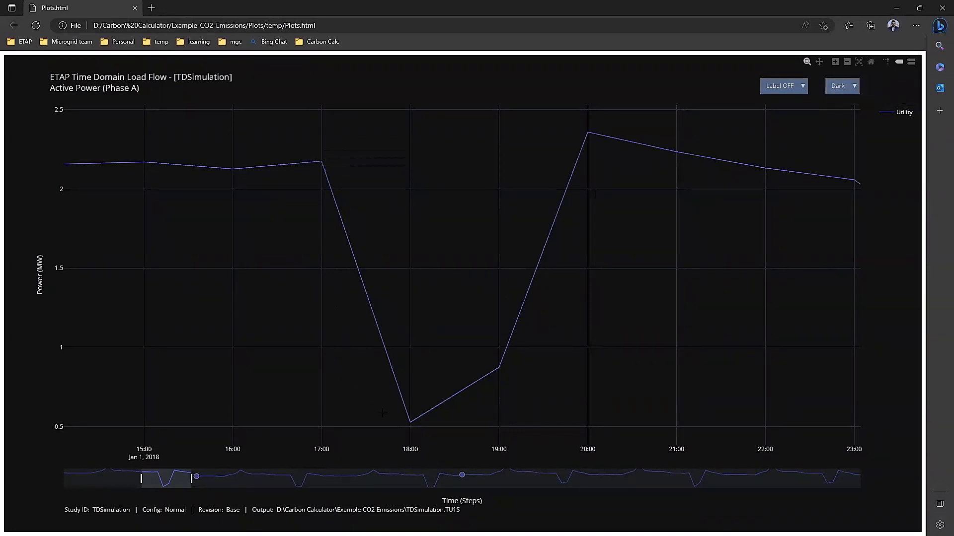
mouse_move(411, 425)
click(896, 8)
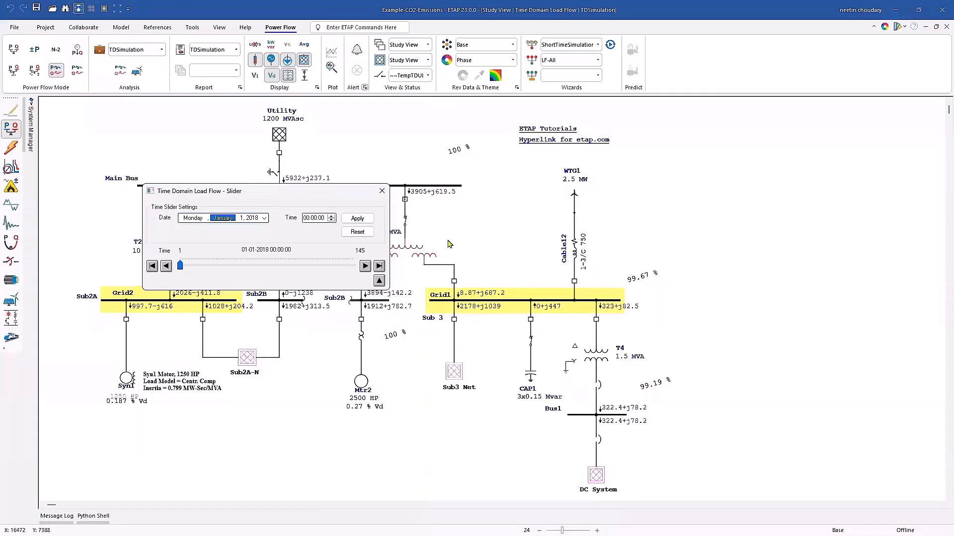
Move the time slider dialog aside, run the Carbon Calculator with a new simulation on the network template, and minimise the results browser
drag(332, 195, 821, 113)
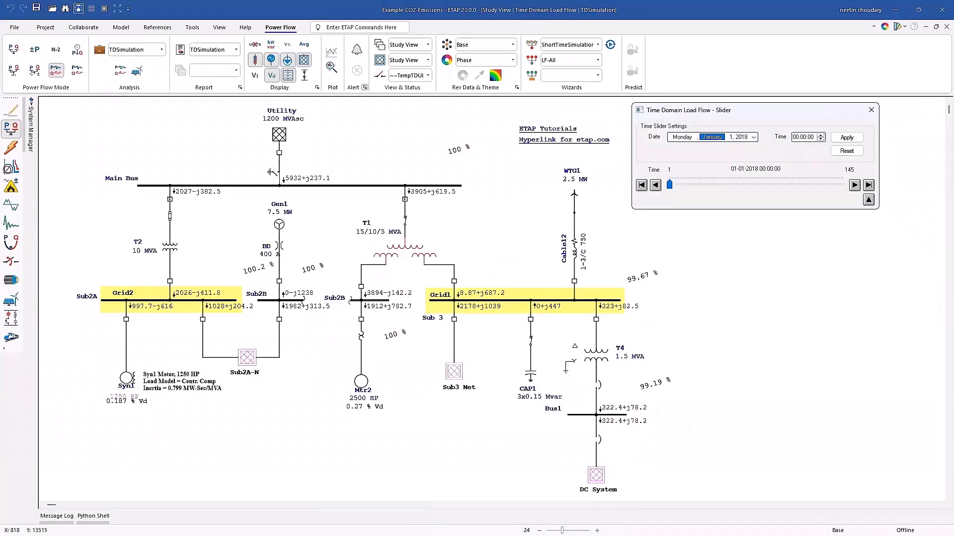
key(alt+Tab)
drag(646, 113, 652, 107)
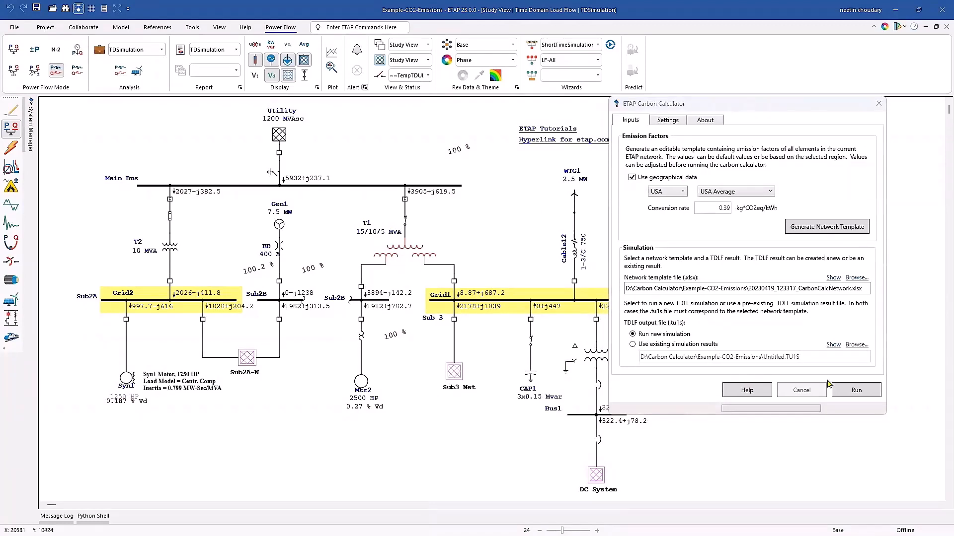
click(857, 391)
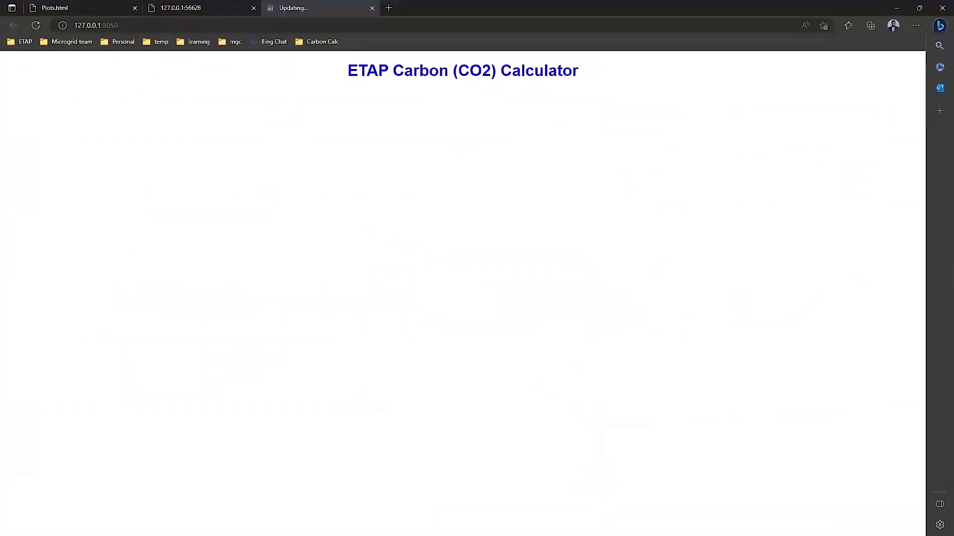
double_click(884, 11)
click(884, 10)
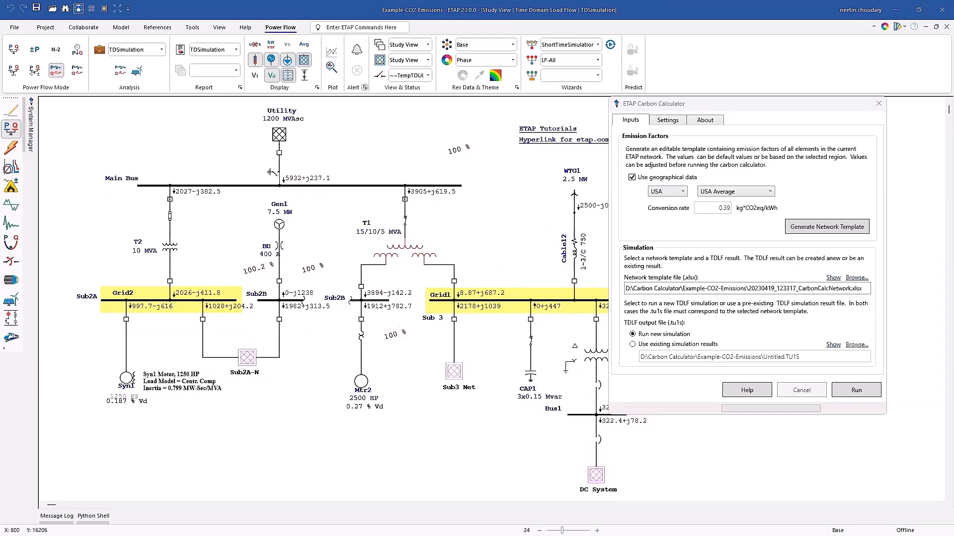
Open TDSimulation_CarbonEmissionsResults.csv from the project folder, fit all column widths, review the emissions per element, and minimise the workbook
key(alt+Tab)
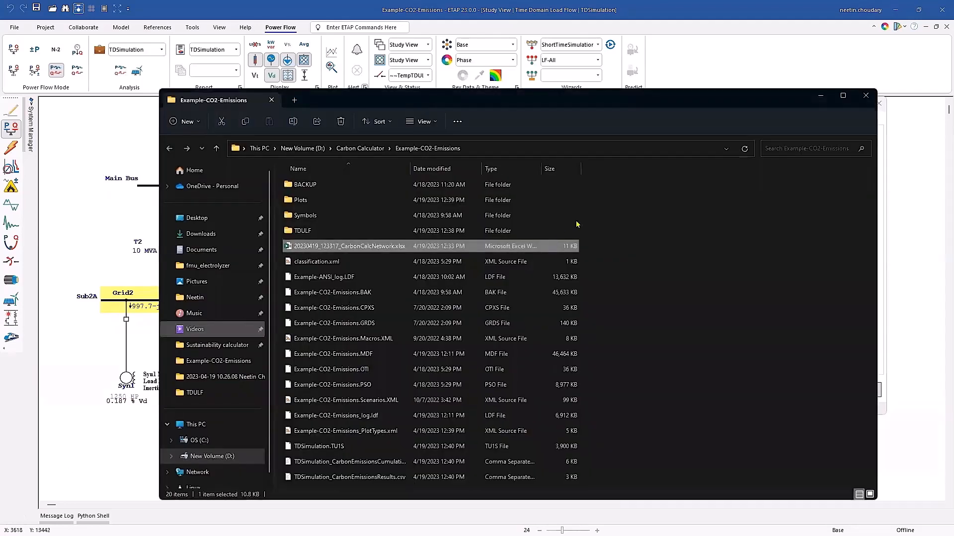
double_click(390, 478)
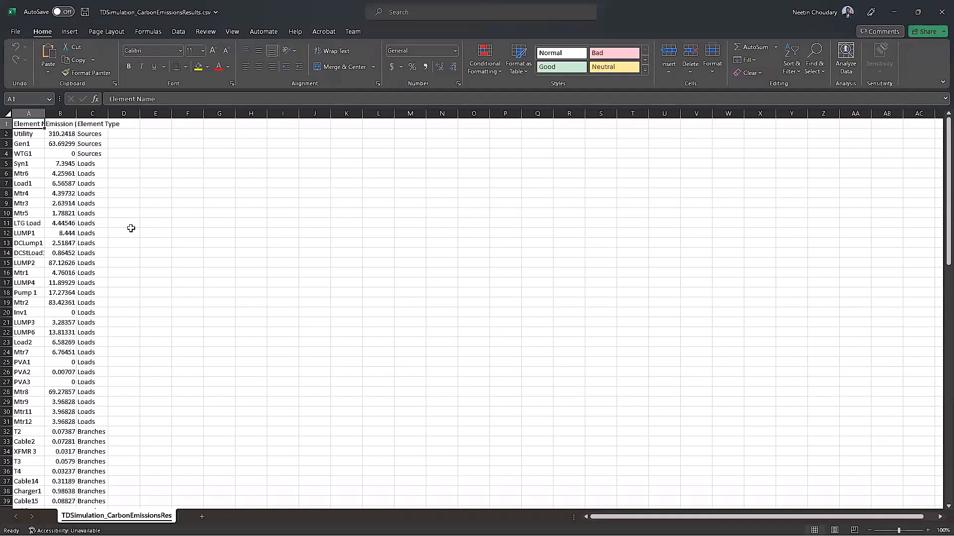
click(9, 114)
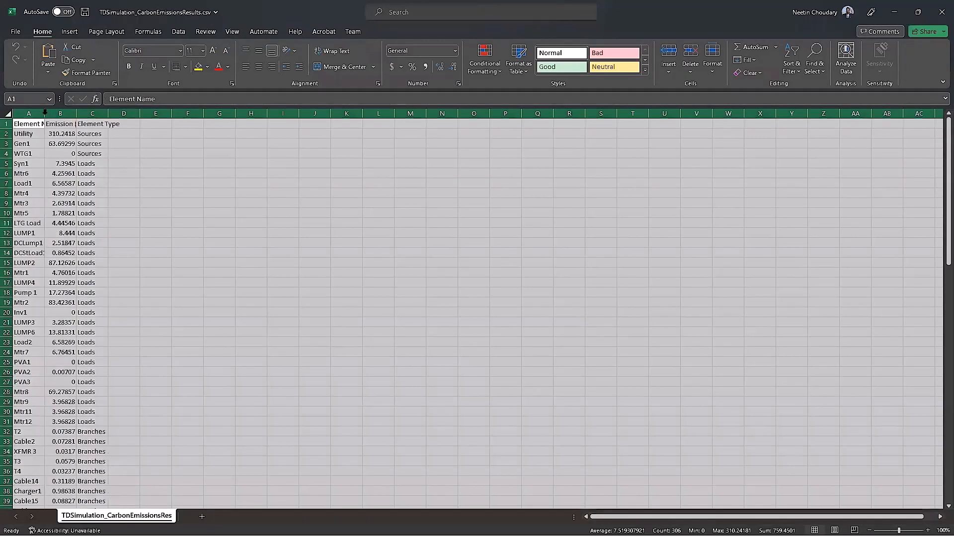
double_click(45, 113)
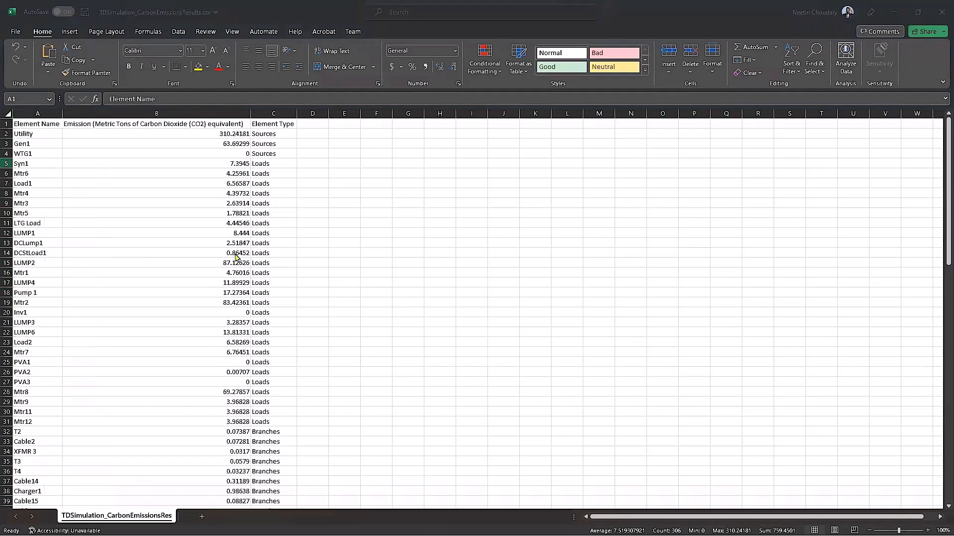
click(376, 270)
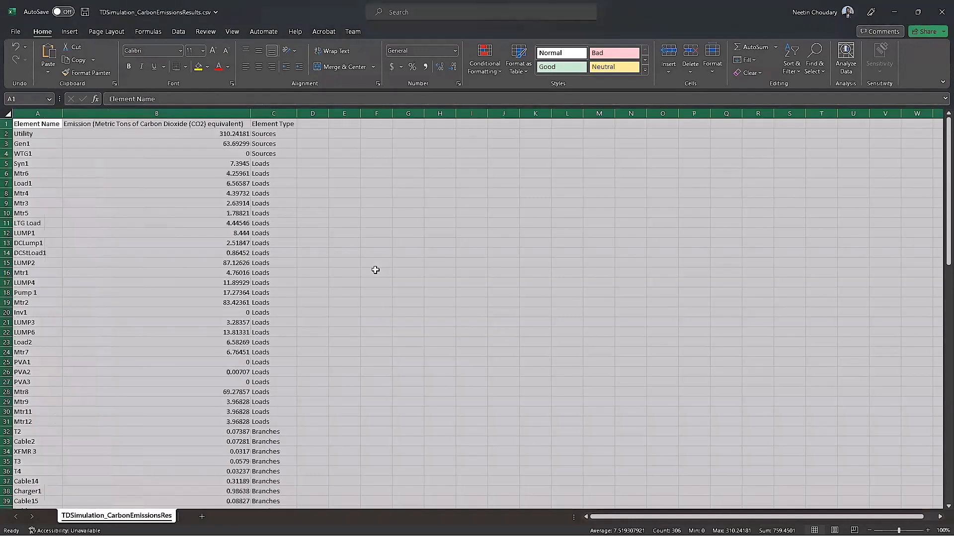
click(374, 265)
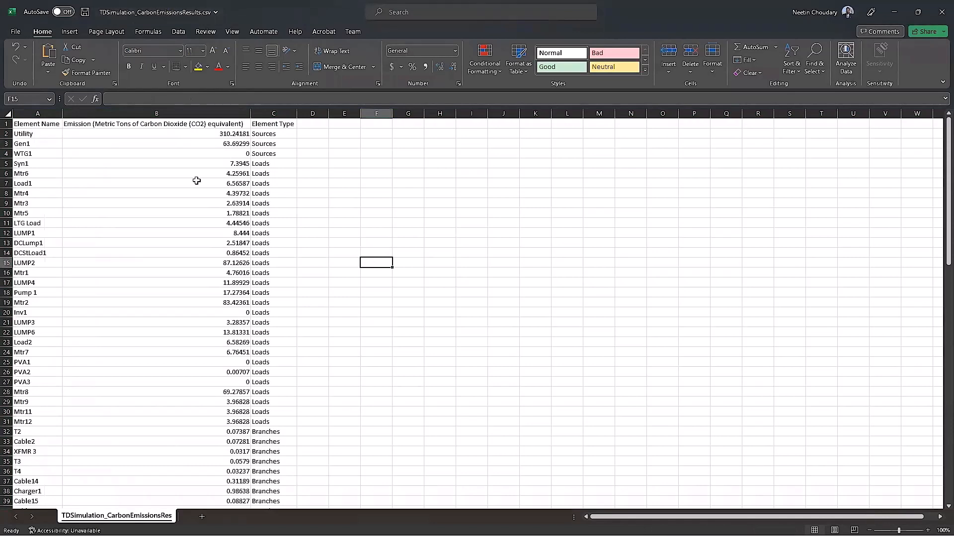
click(34, 110)
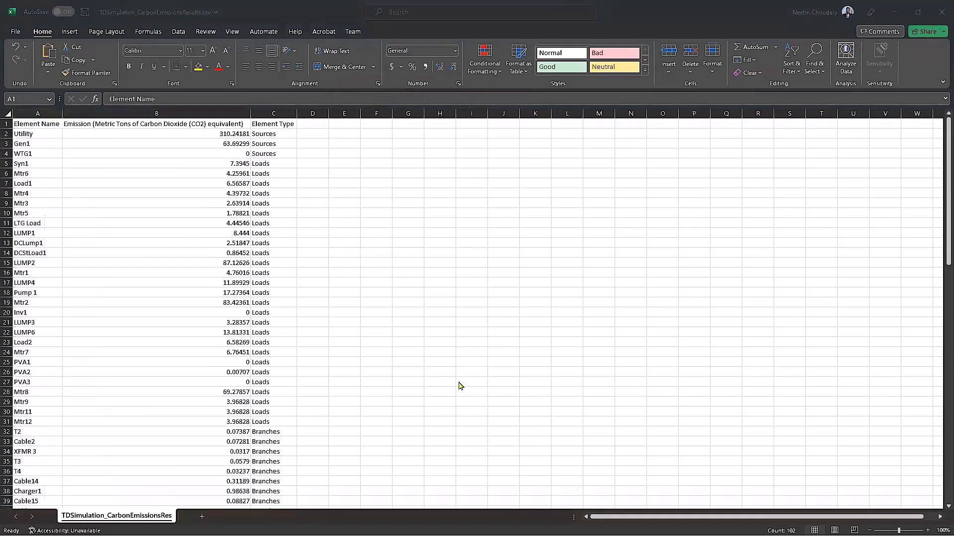
click(892, 15)
Open TDSimulation_CarbonEmissionsCumulativeResults.csv and select its Utility, Gen1 and WTG1 columns for review
click(389, 465)
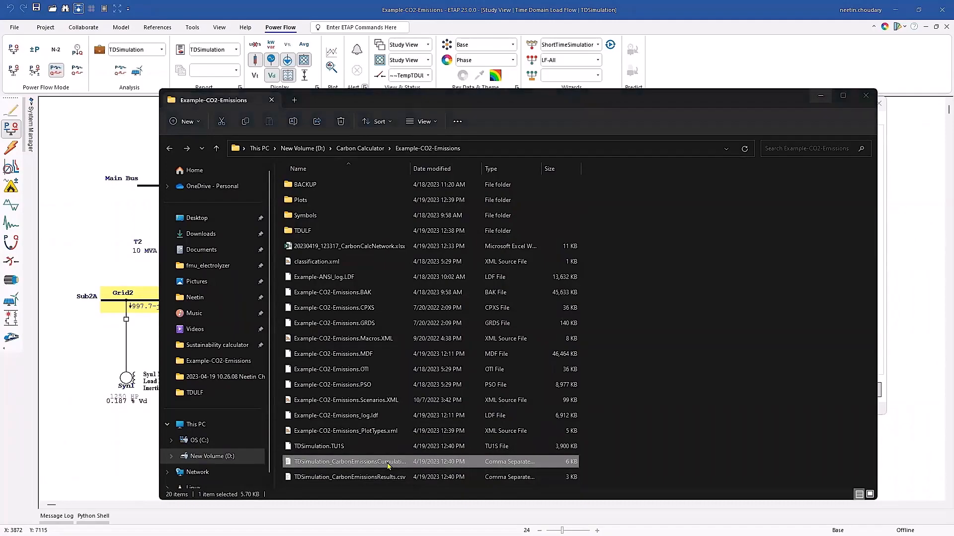
right_click(387, 463)
click(246, 186)
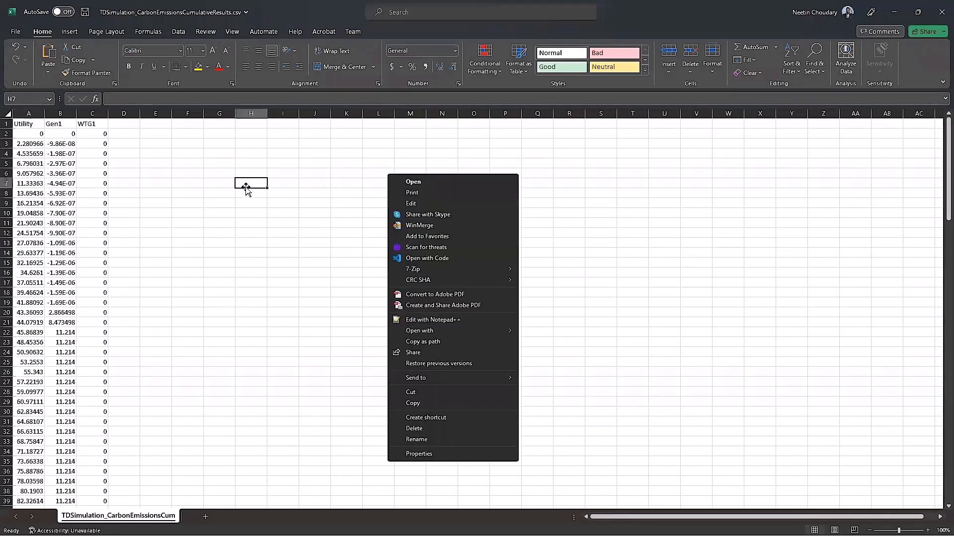
drag(29, 113, 82, 113)
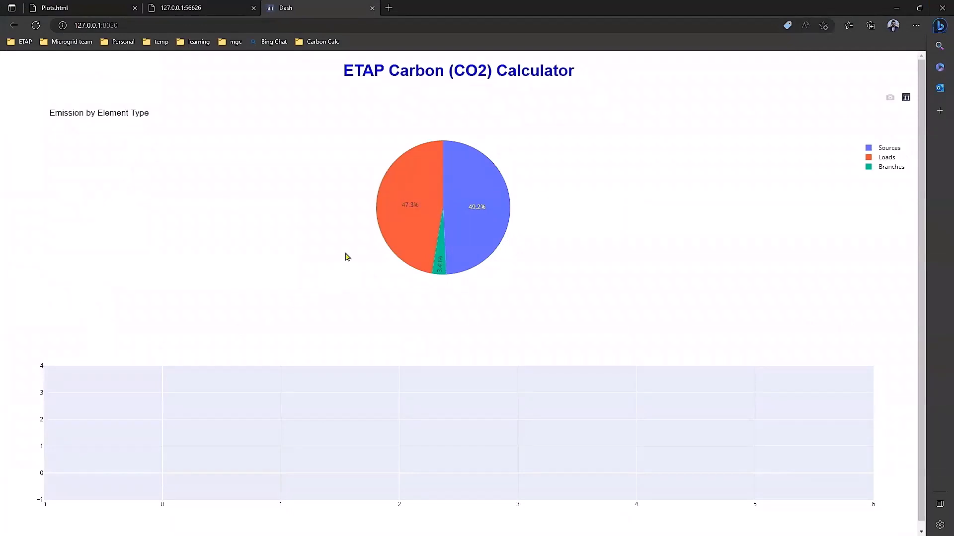
Switch to the Carbon Calculator dashboard in the browser and break down the emissions by Loads and by Sources
mouse_move(430, 166)
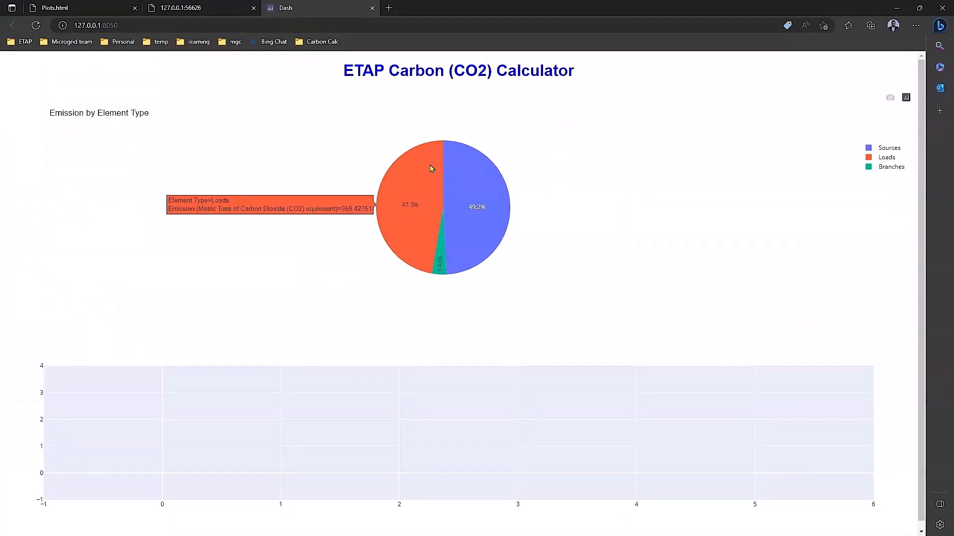
click(408, 208)
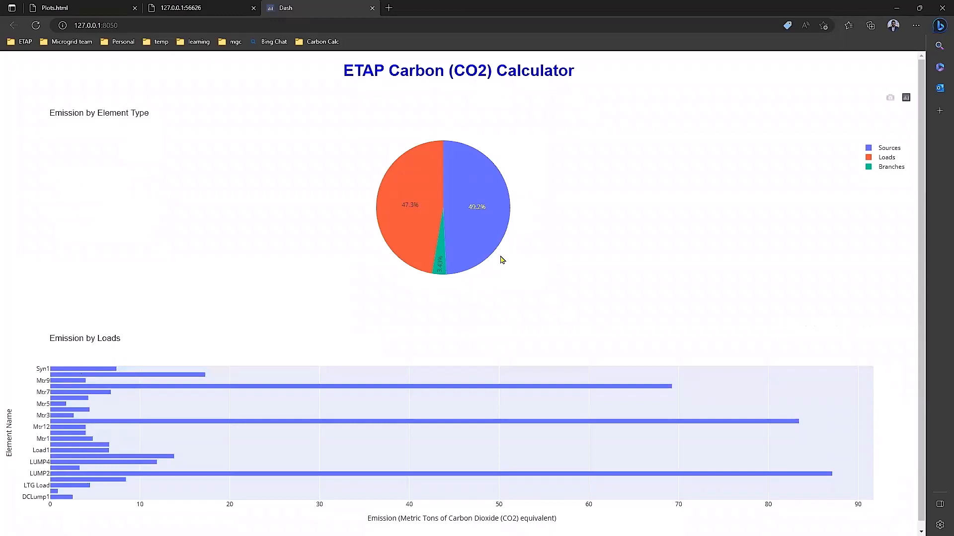
click(479, 210)
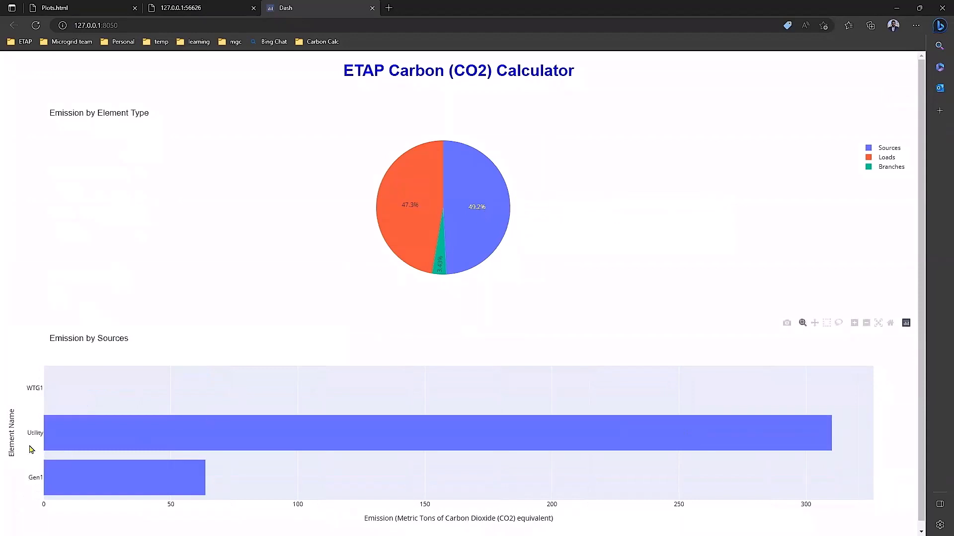
Open the Carbon Emission over Time page and examine the Utility's cumulative emission curve
click(189, 7)
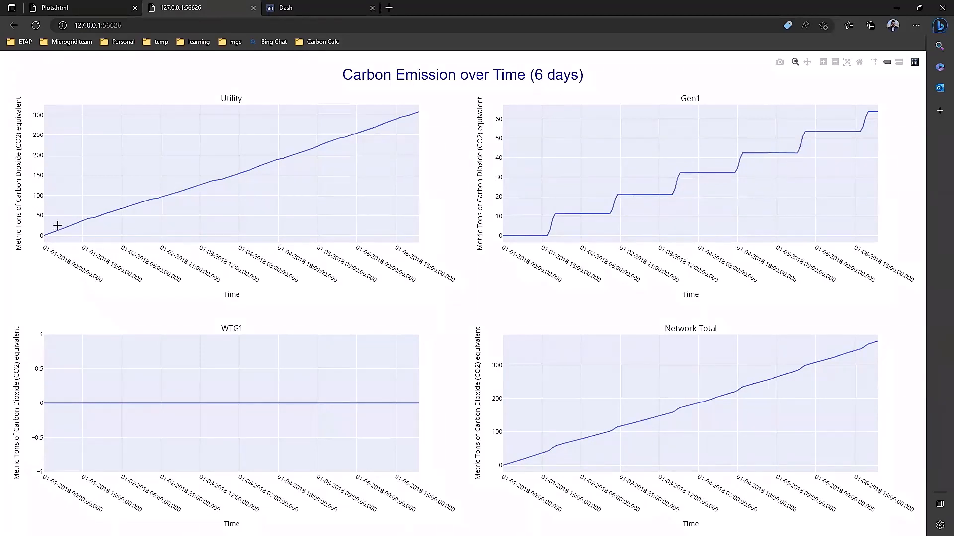
mouse_move(76, 219)
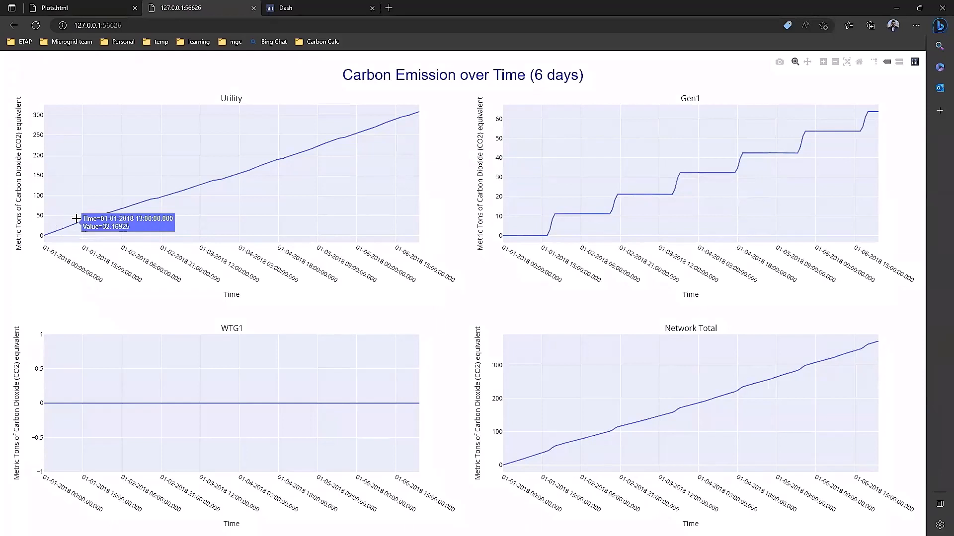